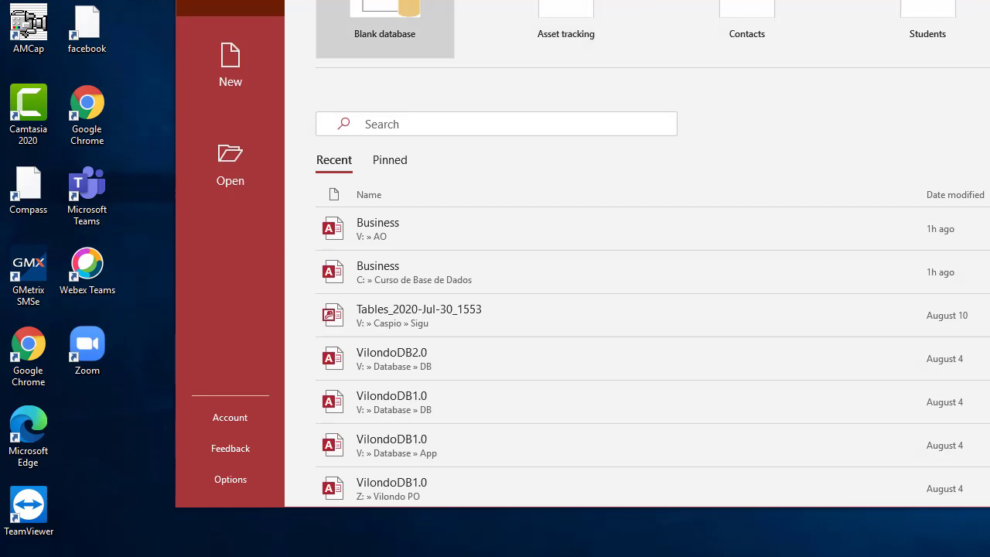
Step: Bring the Access start screen window fully into view and widen it slightly
drag(316, 0, 138, 22)
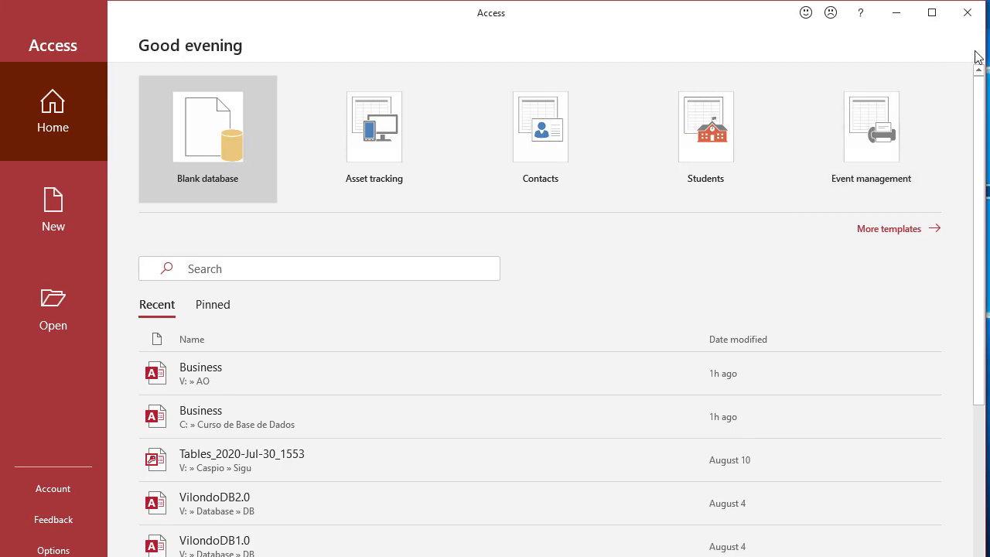
drag(981, 44, 986, 44)
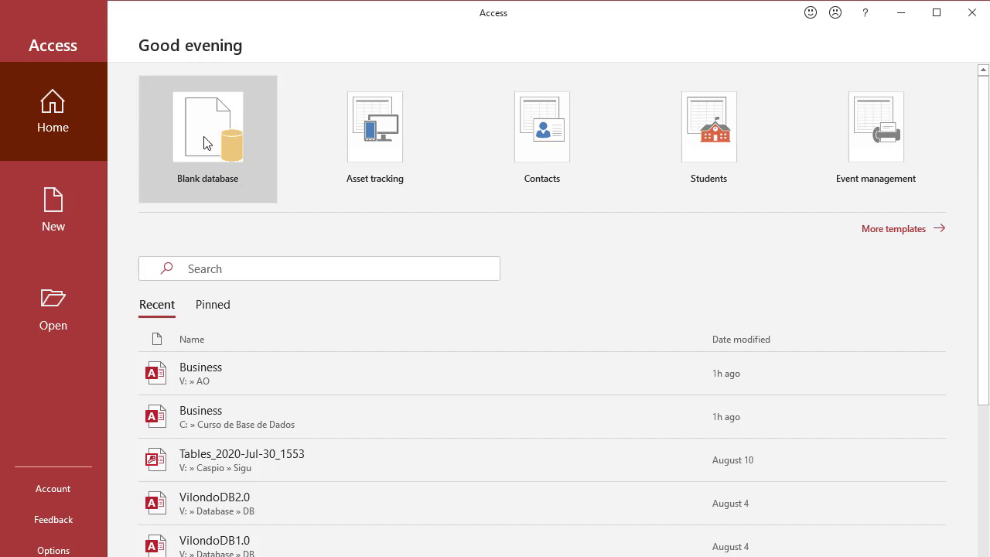
Step: Start a blank database and replace the default file name with Cassca_Business
click(206, 142)
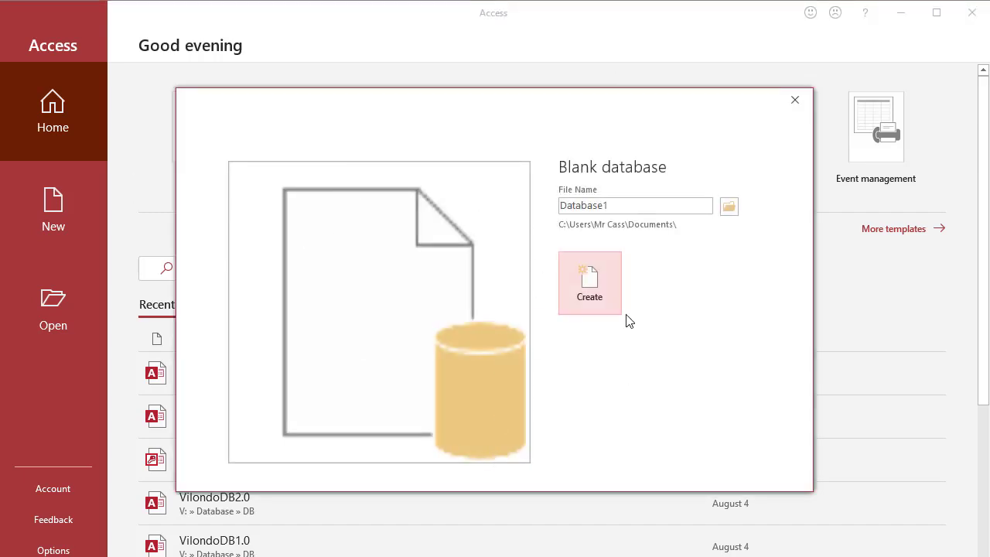
double_click(616, 204)
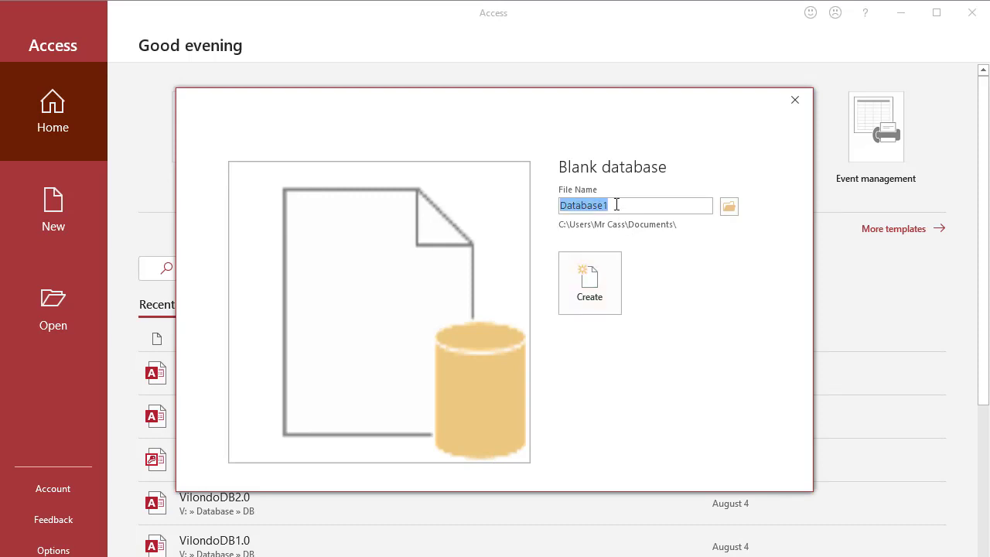
text(Cassca)
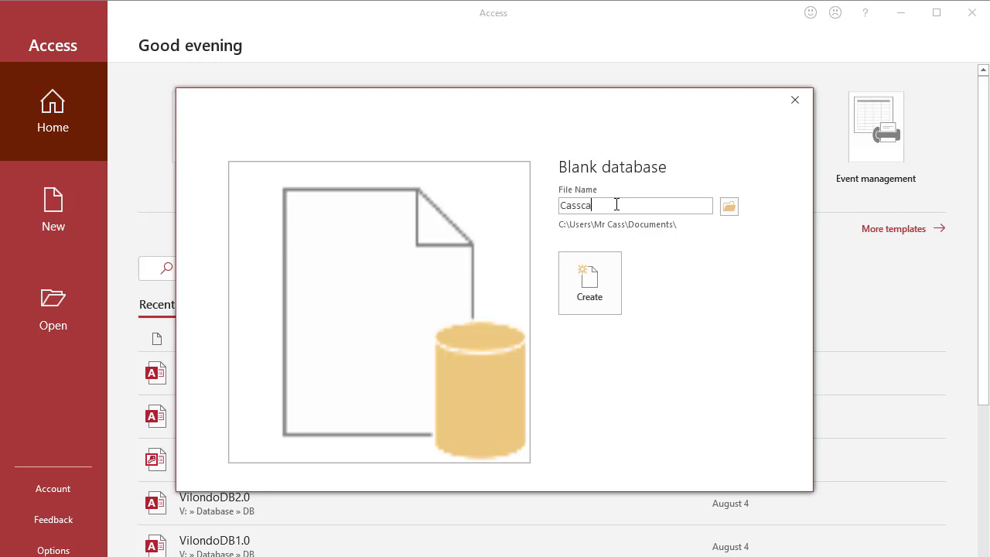
text(_Business)
Step: Browse to V:\AO\Training programs as the database's save location
click(730, 207)
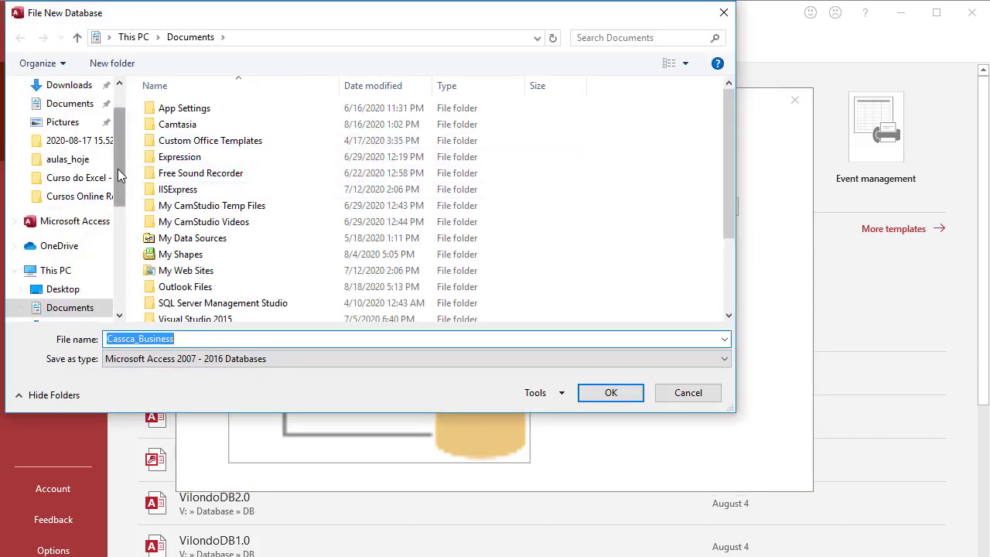
scroll(116, 202, down, 4)
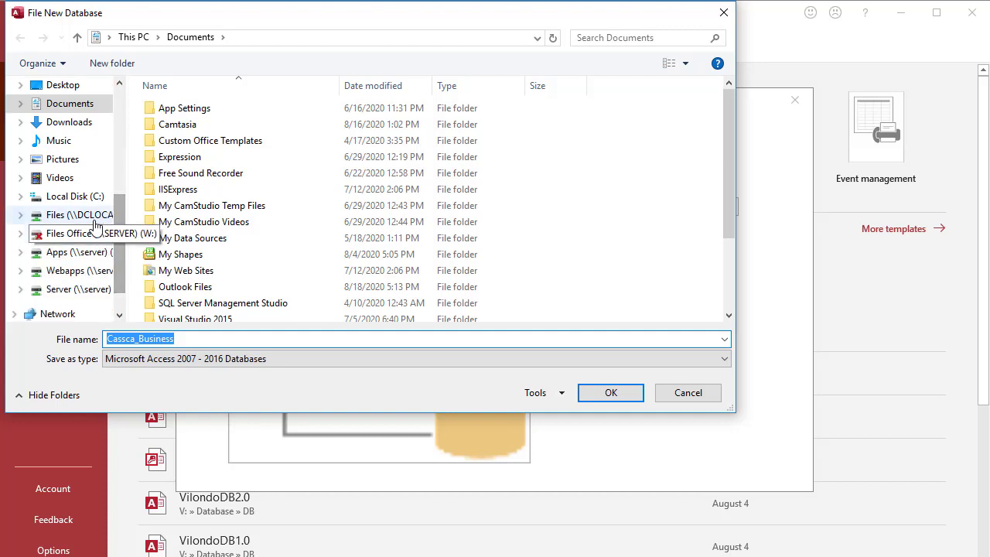
click(93, 217)
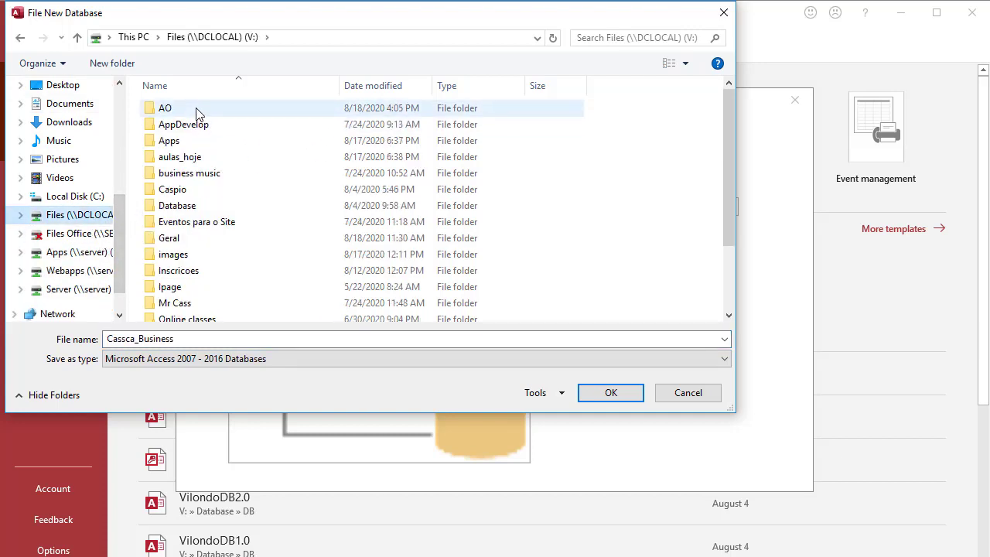
double_click(197, 113)
scroll(256, 231, down, 2)
scroll(256, 231, down, 2)
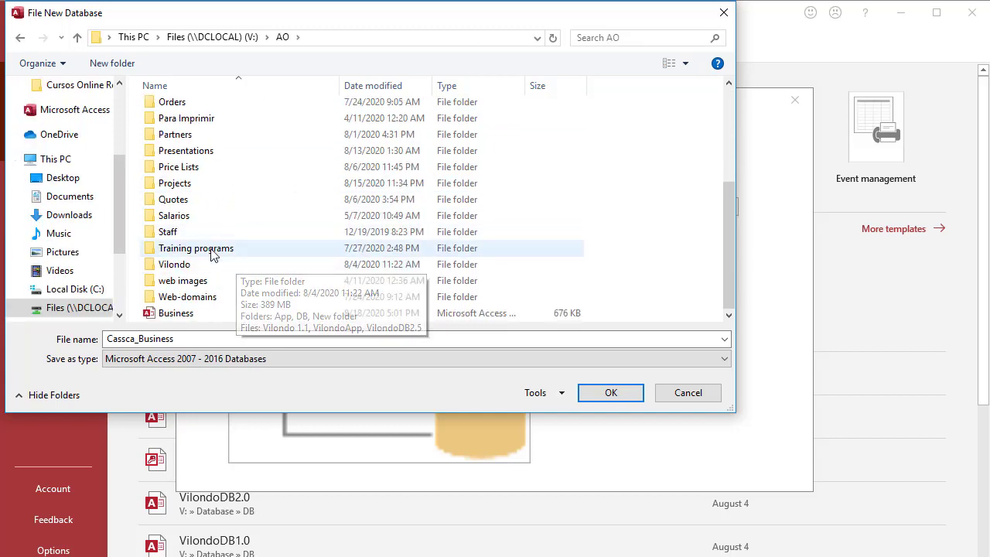
double_click(250, 256)
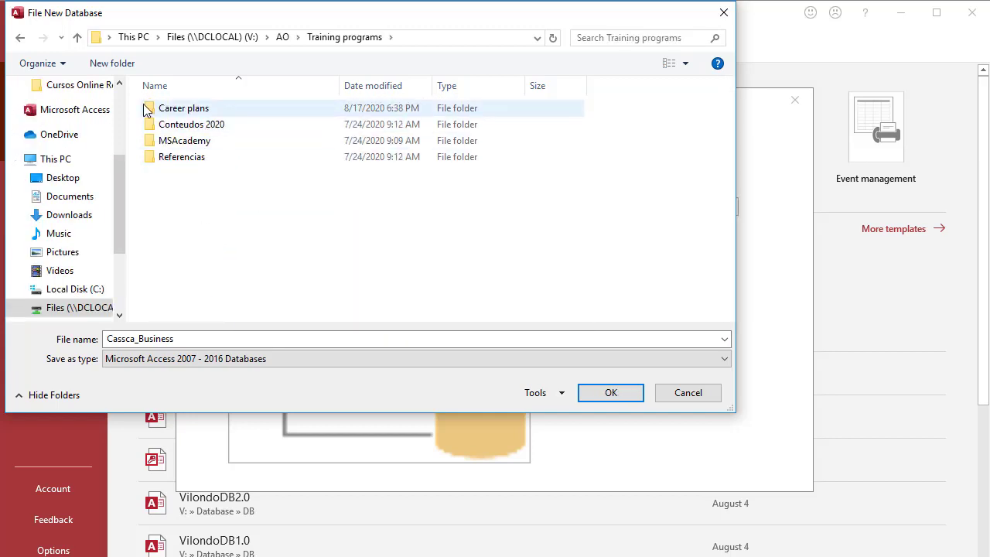
Step: Create a Video_aulas folder in Training programs and open it
click(111, 65)
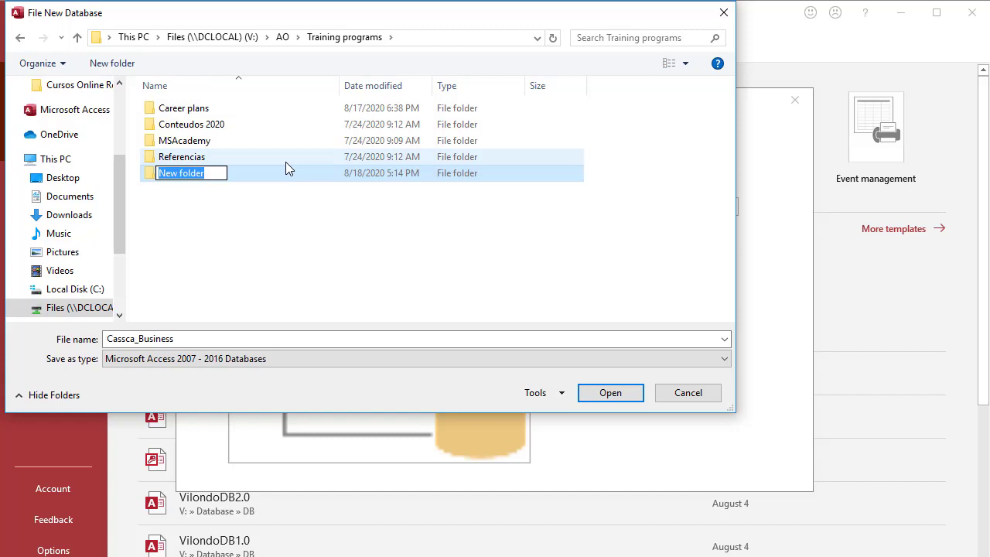
text(Video)
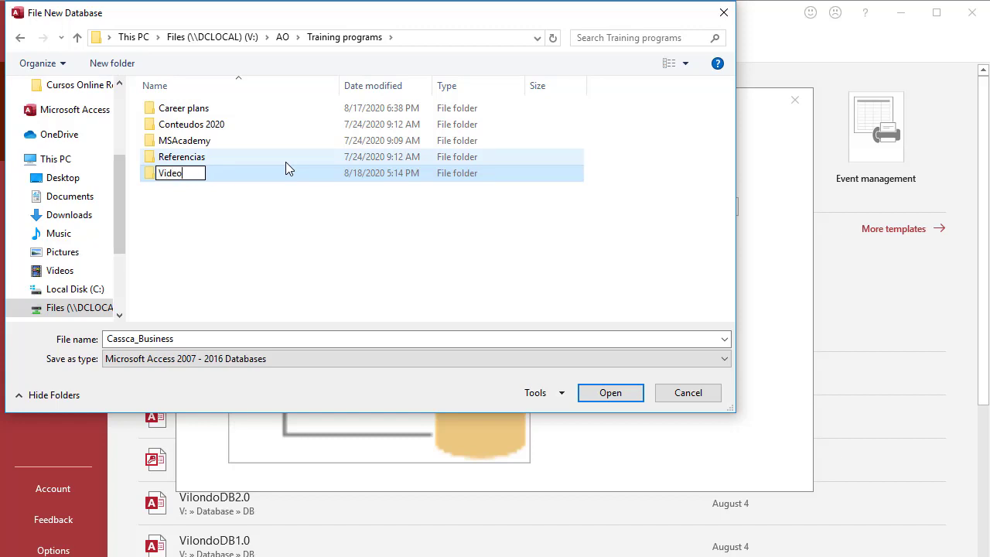
text(_aulas)
key(Return)
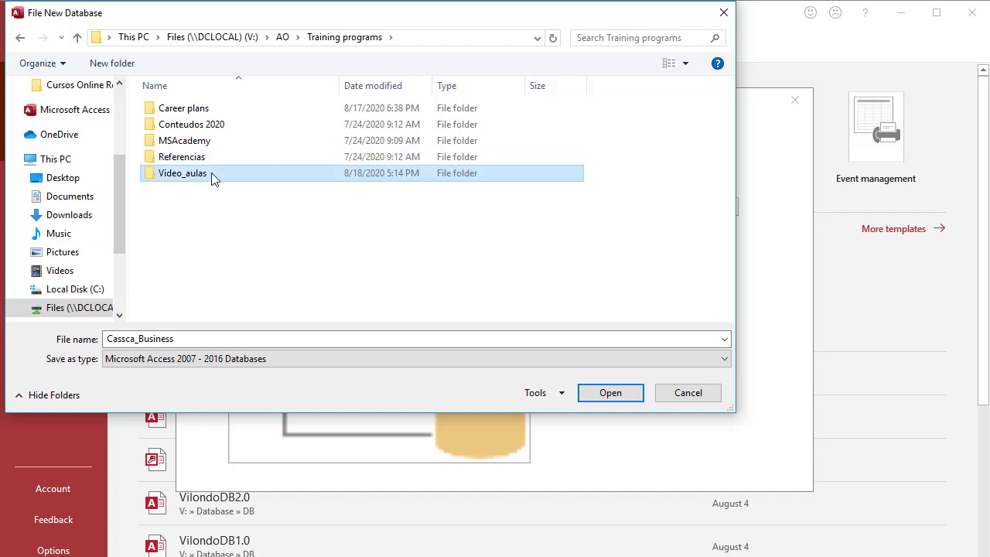
double_click(242, 177)
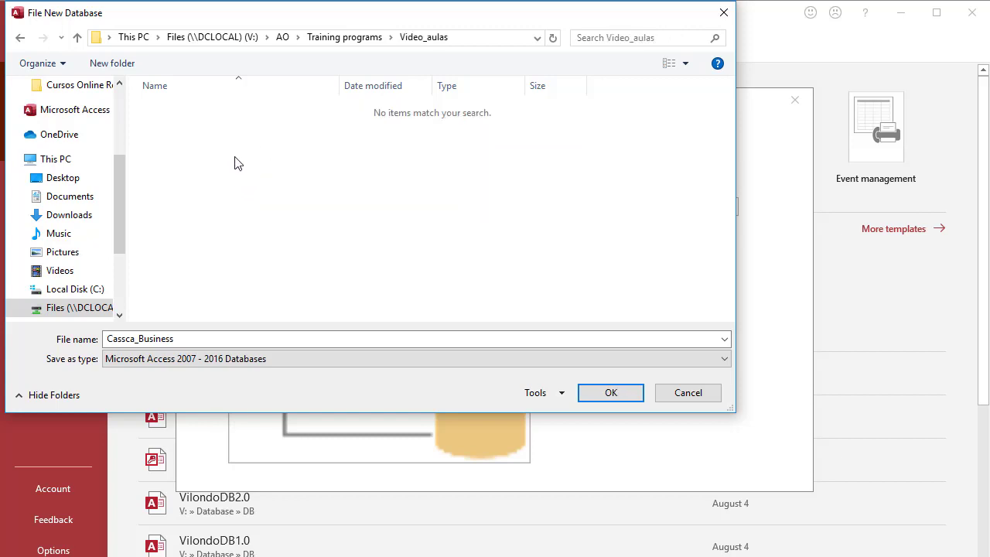
Step: Create an Access365_Beginners folder inside Video_aulas and confirm it as the save location
click(118, 68)
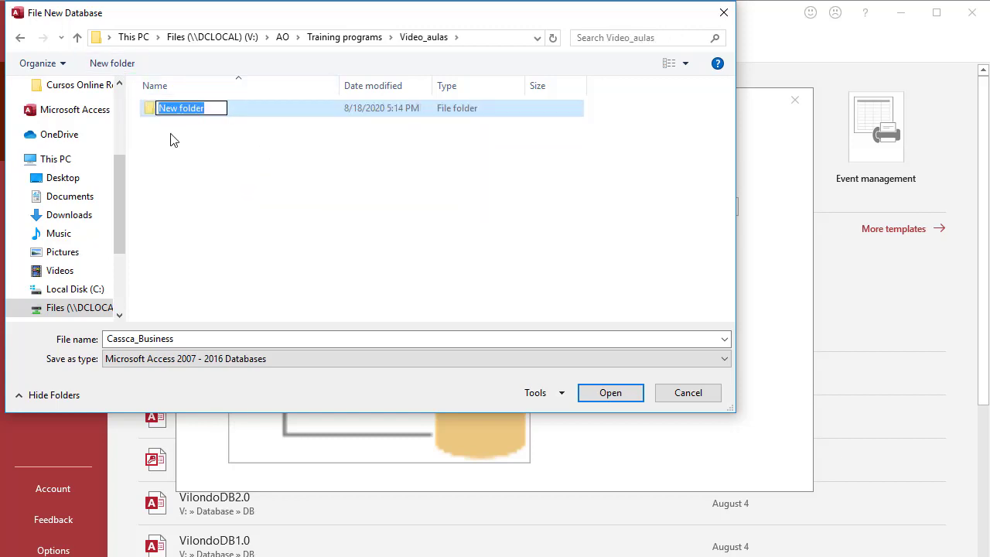
text(Mod)
key(BackSpace)
key(BackSpace)
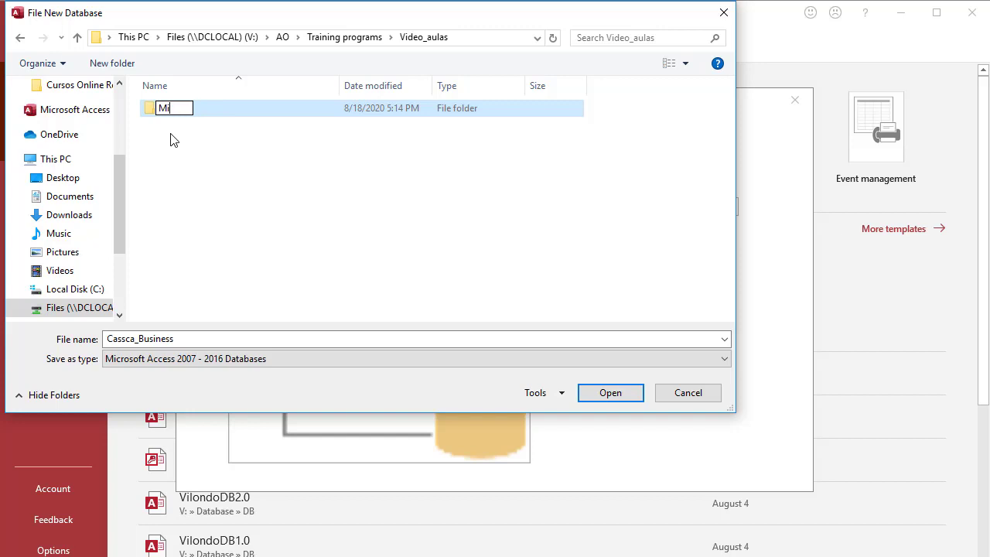
key(BackSpace)
text(Acc)
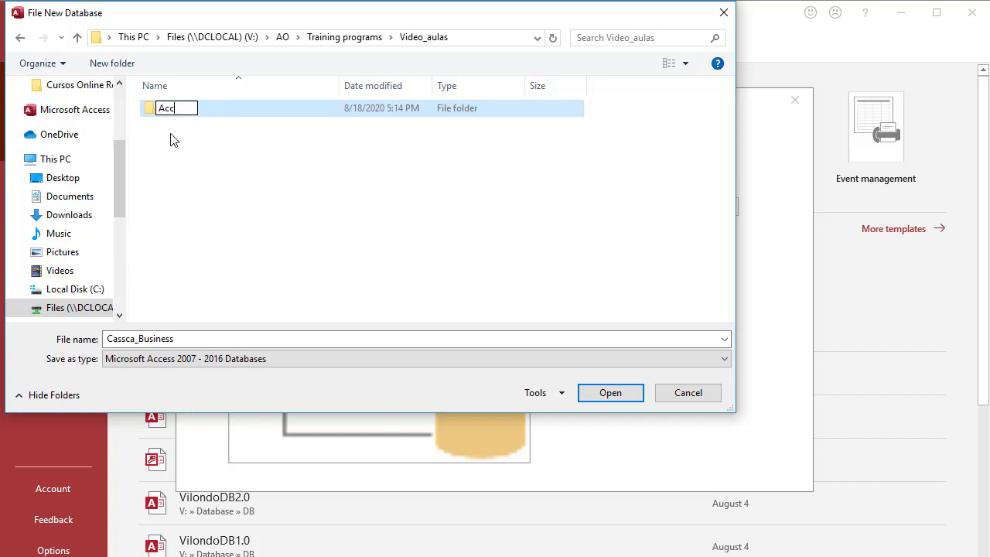
text(ess365)
key(slash)
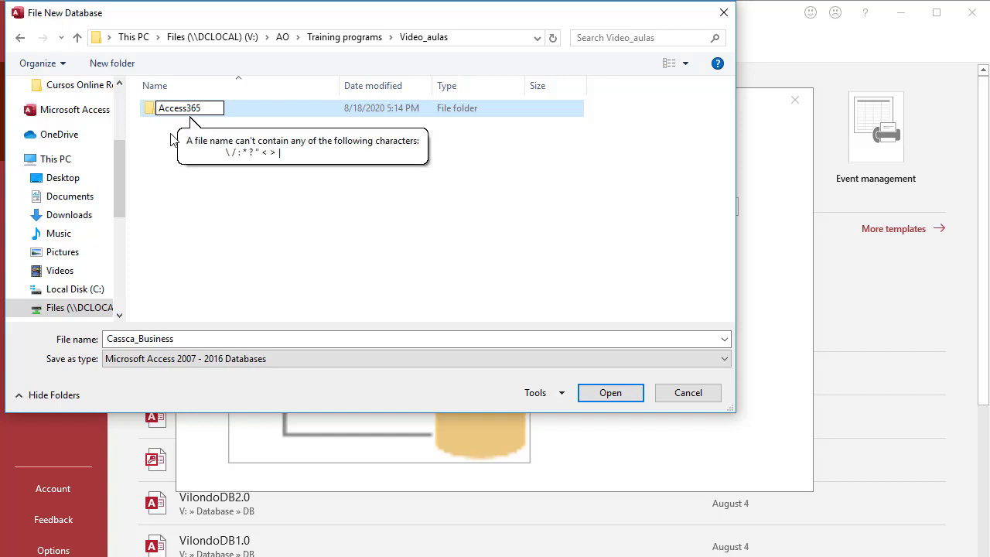
text(_Be)
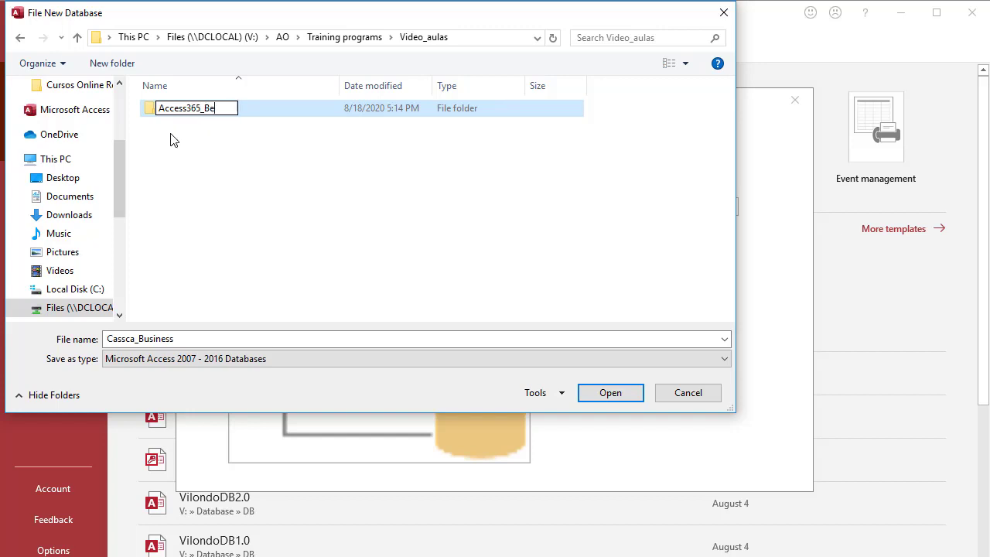
text(ginners)
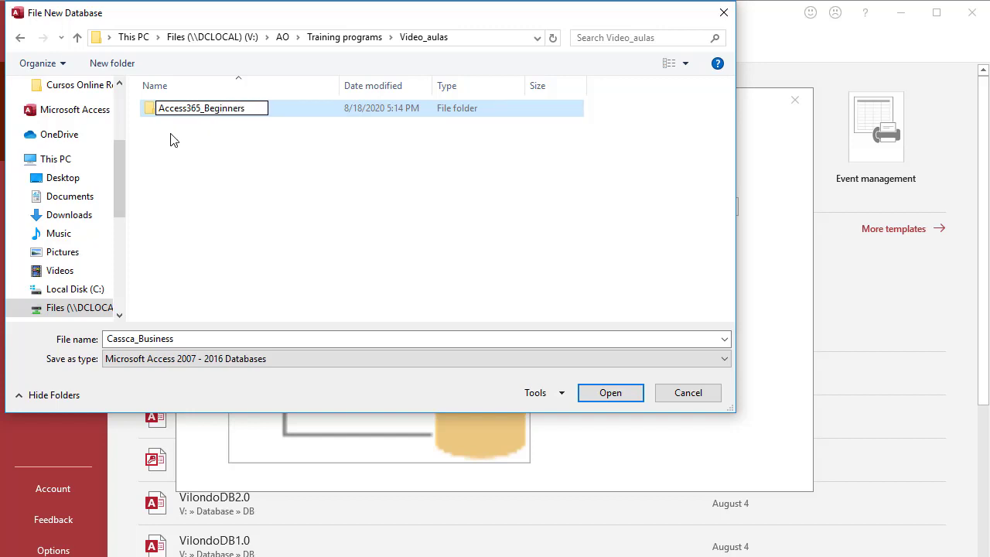
key(Return)
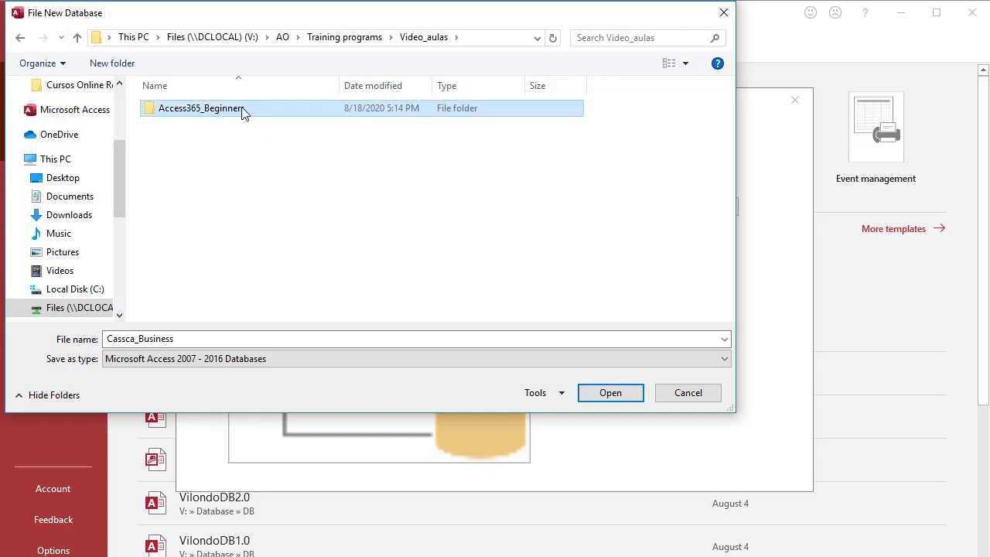
double_click(237, 111)
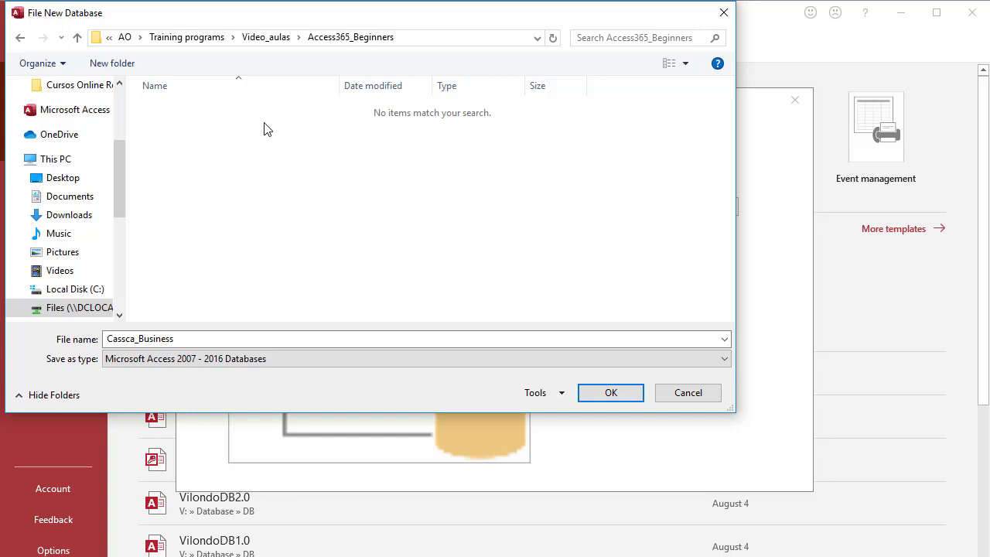
click(140, 338)
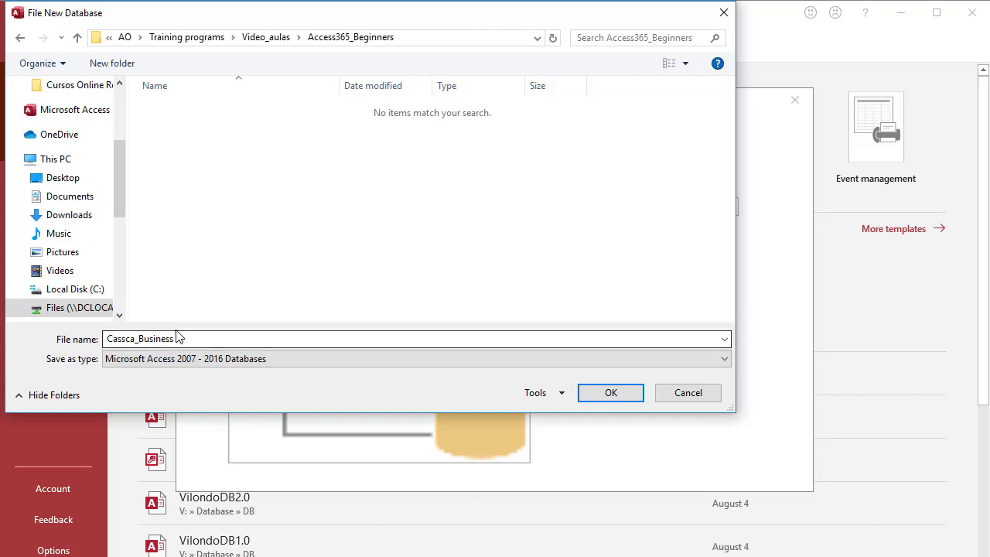
click(594, 394)
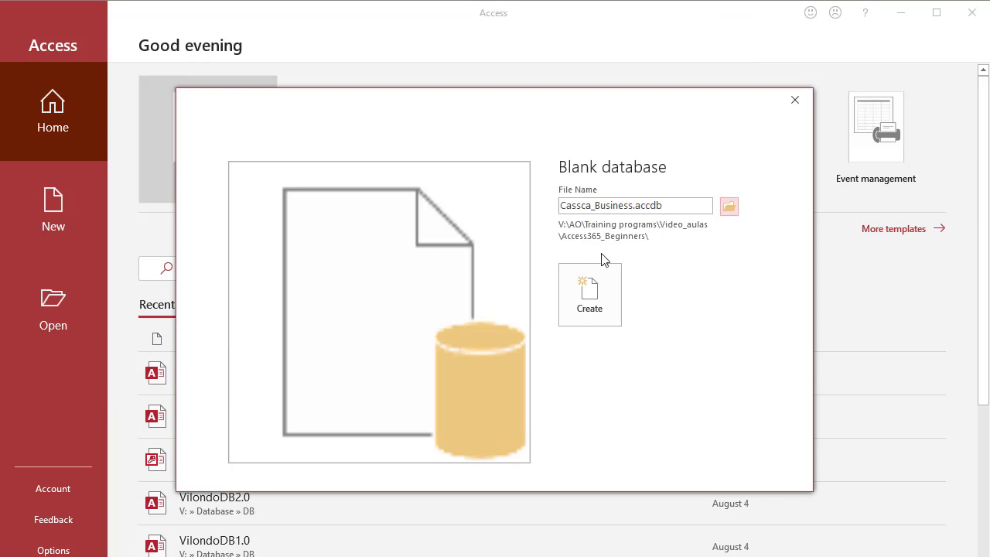
Step: Create the Cassca_Business.accdb database and close the default Table1 without keeping it
click(595, 311)
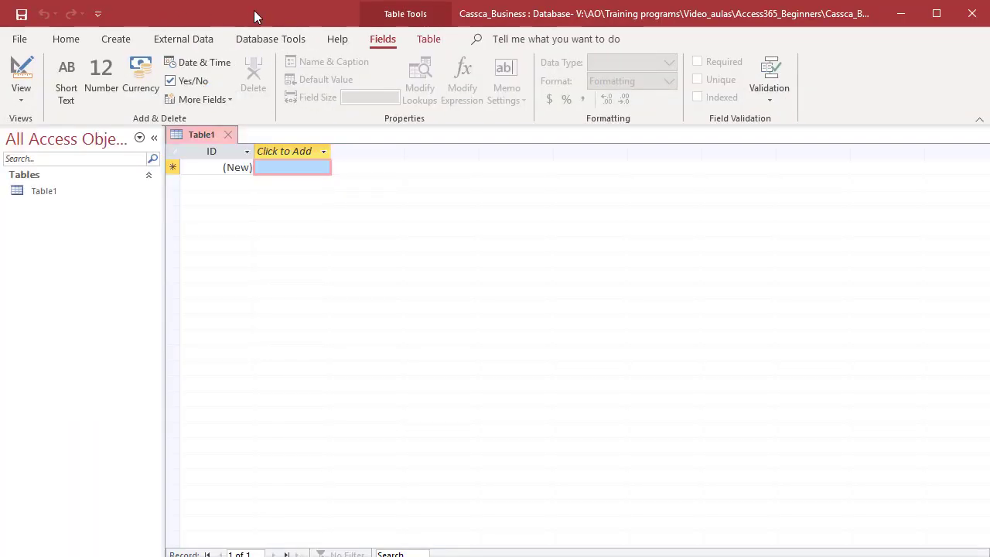
click(6, 11)
click(132, 8)
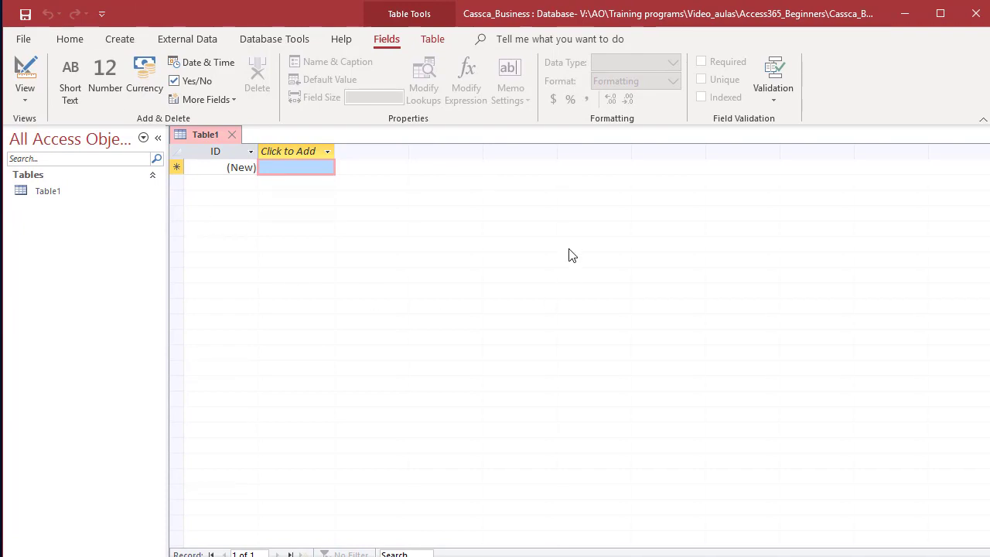
click(232, 134)
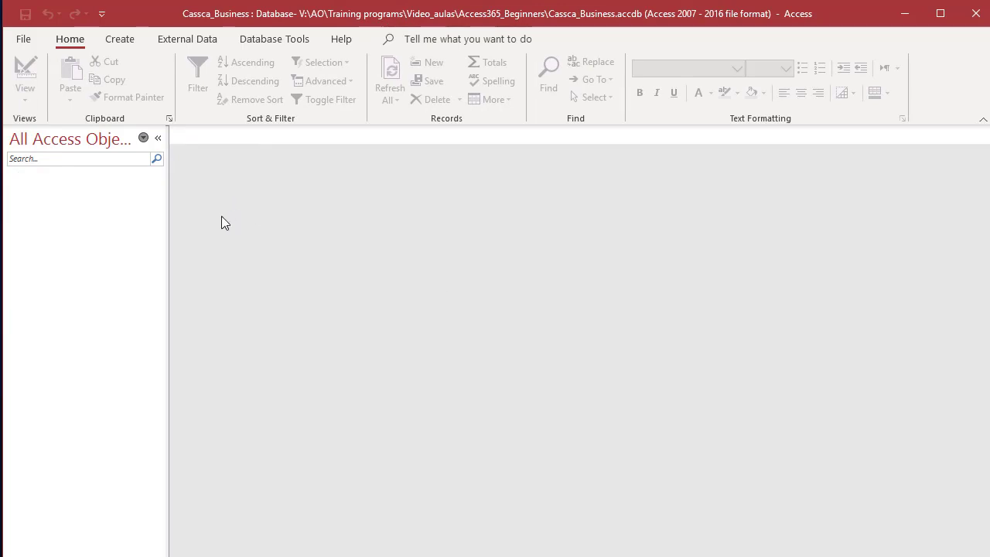
Step: Set the navigation pane to show only Tables and switch to the Create ribbon
click(144, 138)
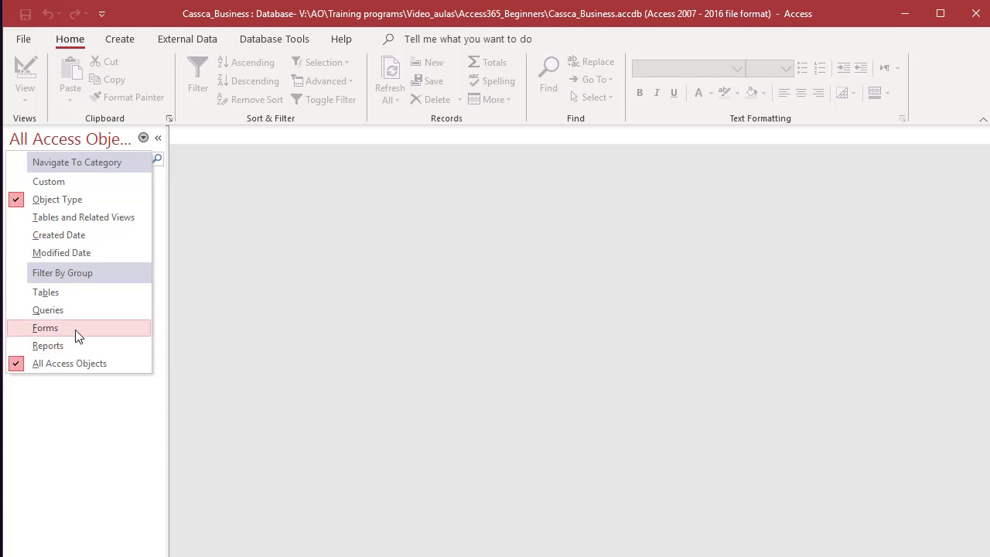
click(72, 294)
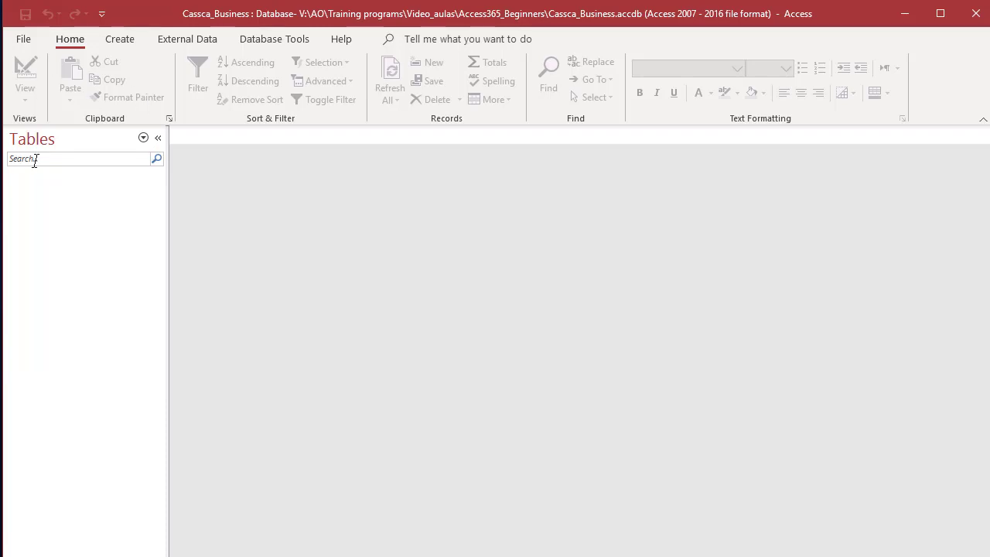
click(121, 43)
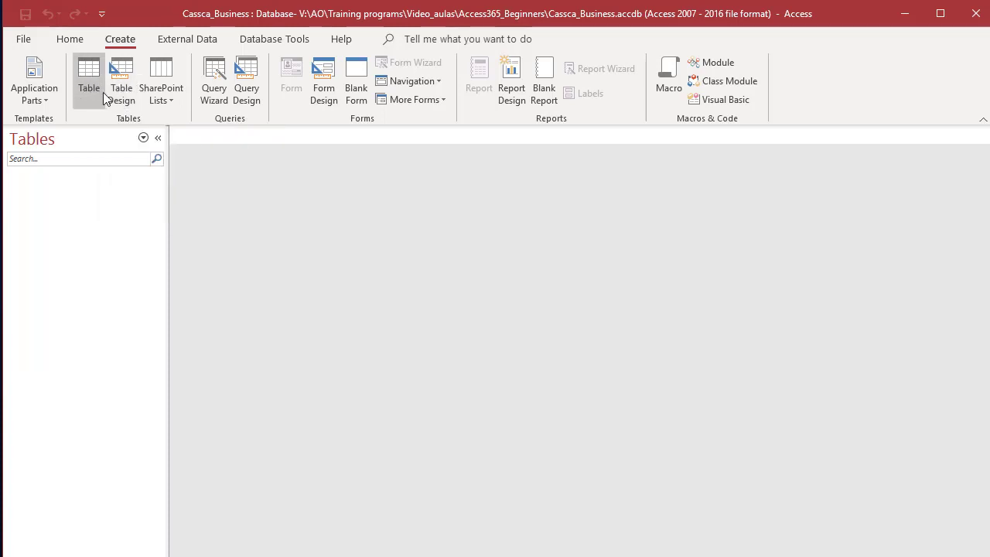
Step: Start a new table in Design view with FuncID as an AutoNumber field
click(121, 83)
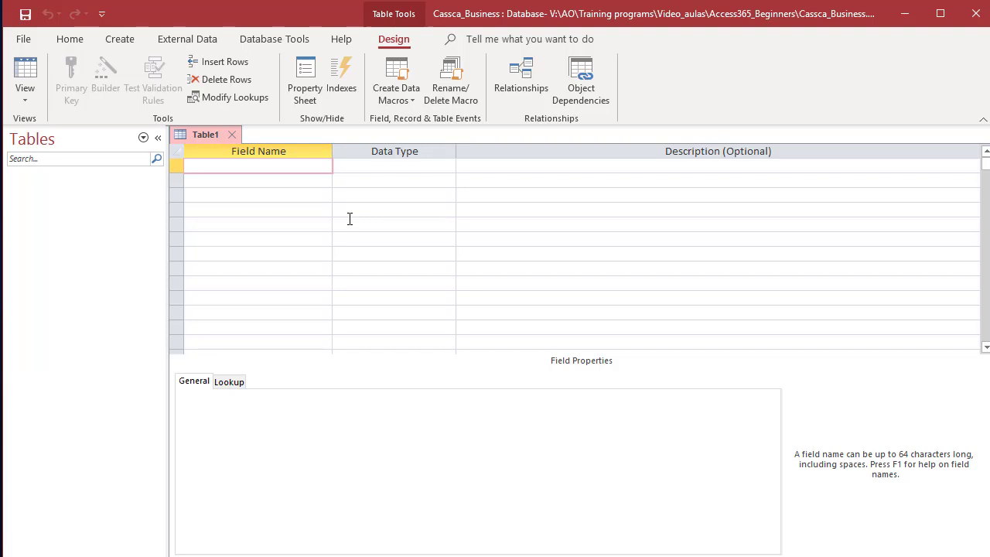
text(FuncID)
key(Tab)
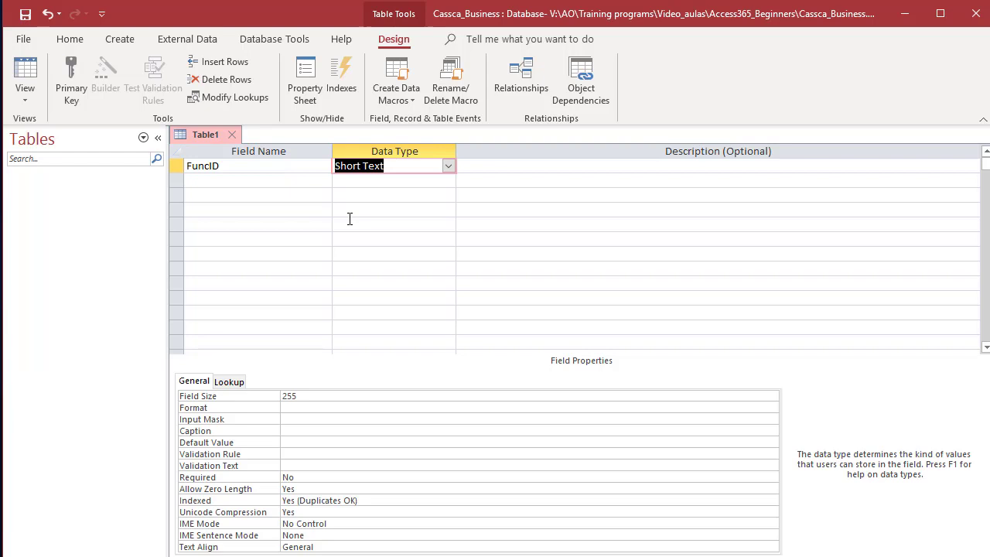
click(448, 166)
click(377, 269)
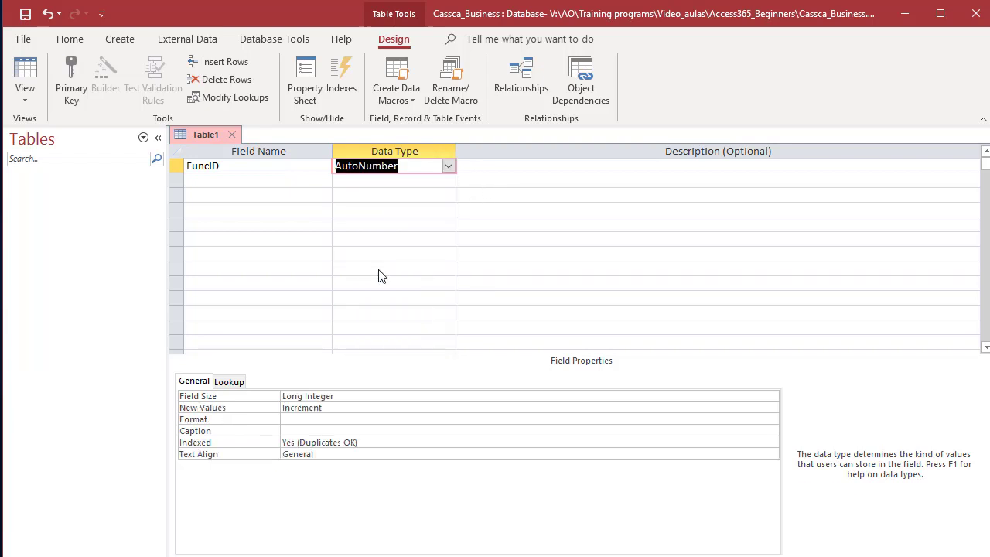
Step: Add the second field, named PasseID, as Short Text
click(243, 179)
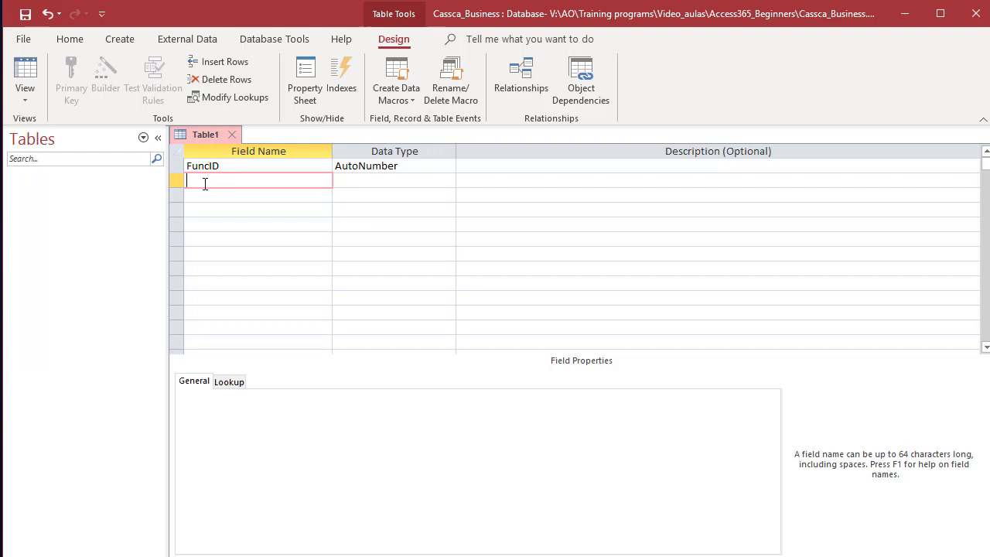
text(P)
text(as)
text(se)
text(l)
text(ID)
key(BackSpace)
key(BackSpace)
text(_Fun)
key(BackSpace)
key(BackSpace)
key(BackSpace)
text(funcionario)
key(Tab)
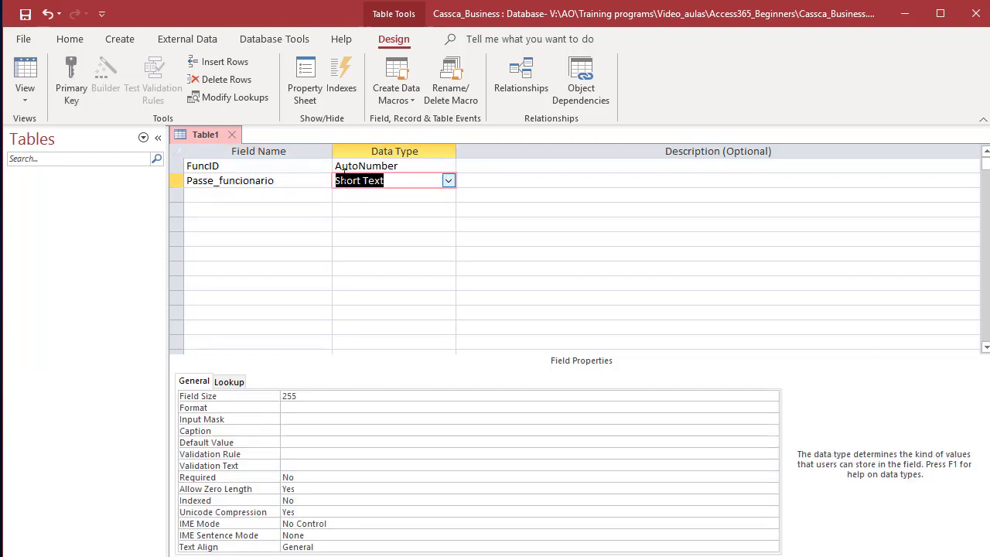
click(207, 185)
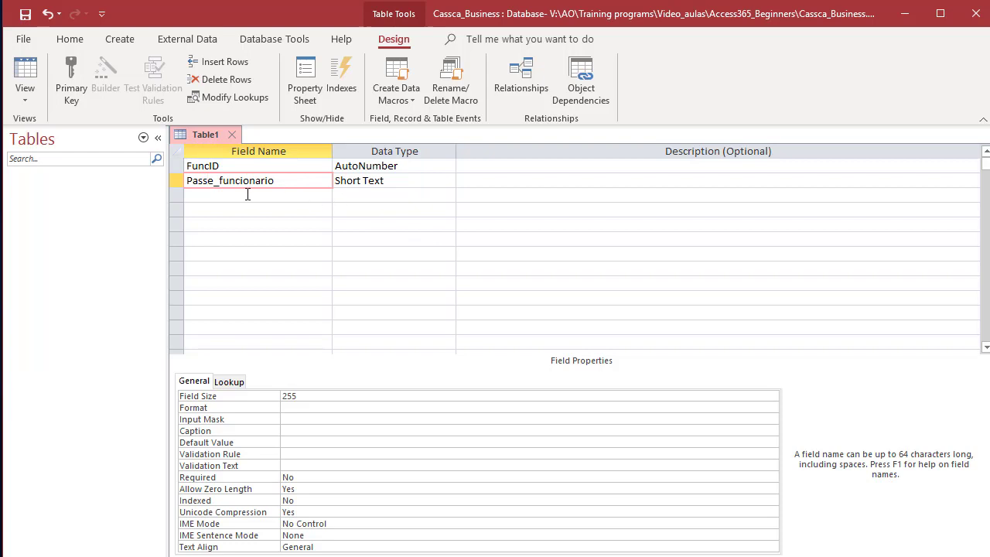
click(395, 182)
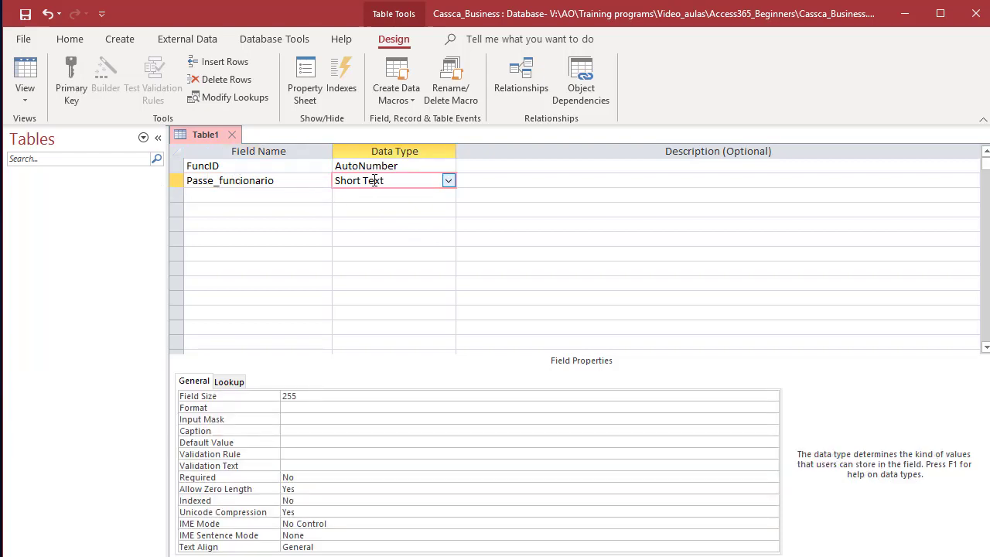
click(449, 183)
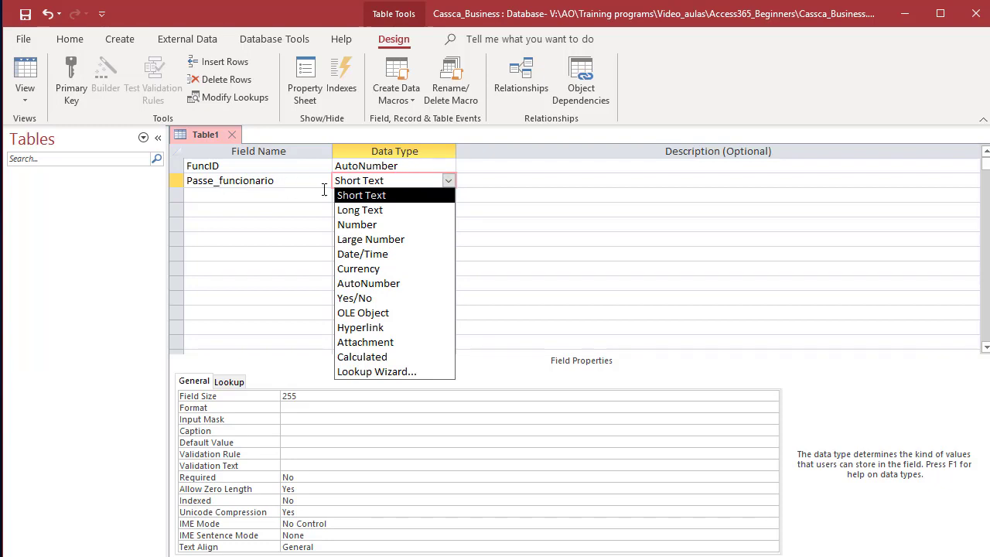
click(275, 182)
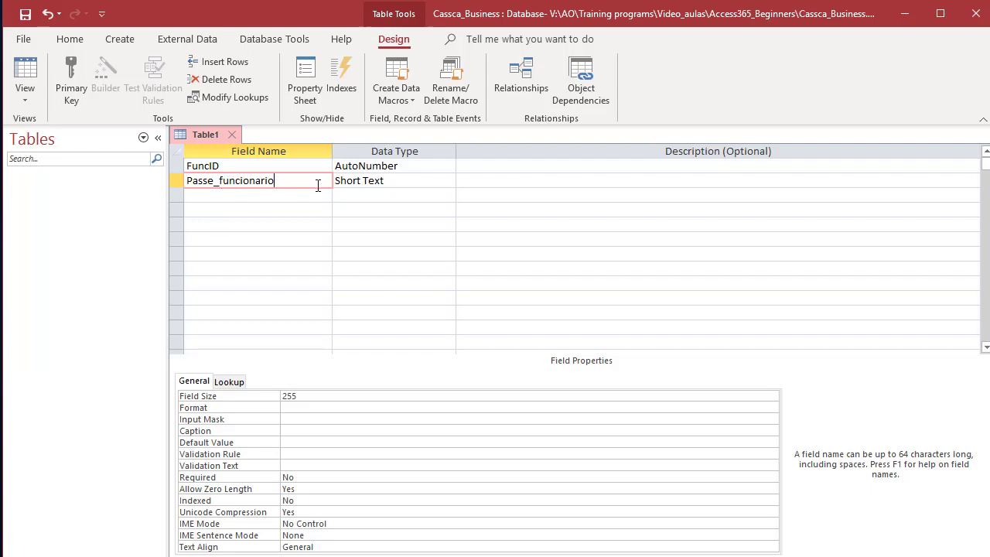
key(BackSpace)
key(BackSpace)
key(BackSpace)
key(BackSpace)
key(BackSpace)
key(BackSpace)
key(BackSpace)
key(BackSpace)
key(BackSpace)
key(BackSpace)
key(BackSpace)
key(BackSpace)
text(ID)
Step: Add Apelido as a Short Text field and check its Field Size
click(284, 197)
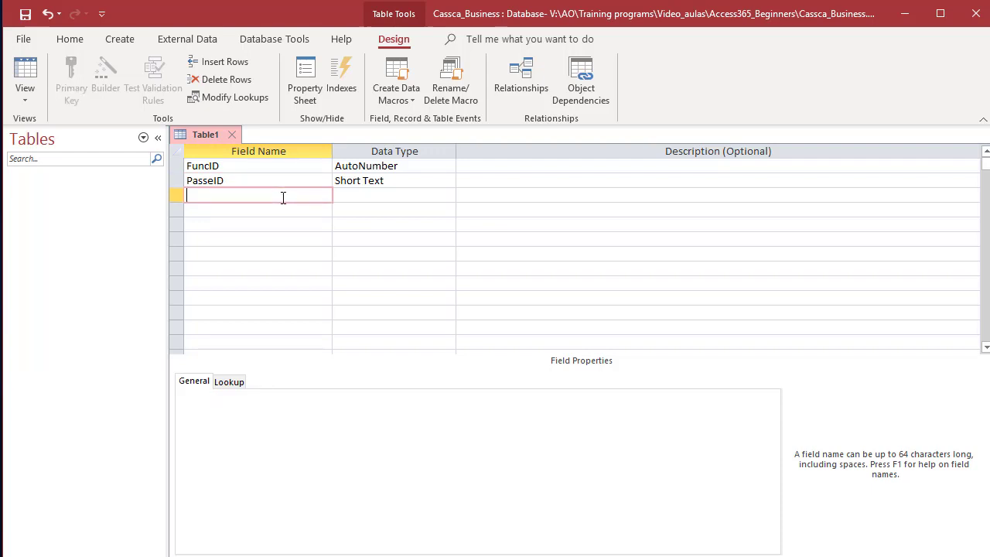
text(S)
key(BackSpace)
text(Apelo)
key(BackSpace)
text(ido)
key(Tab)
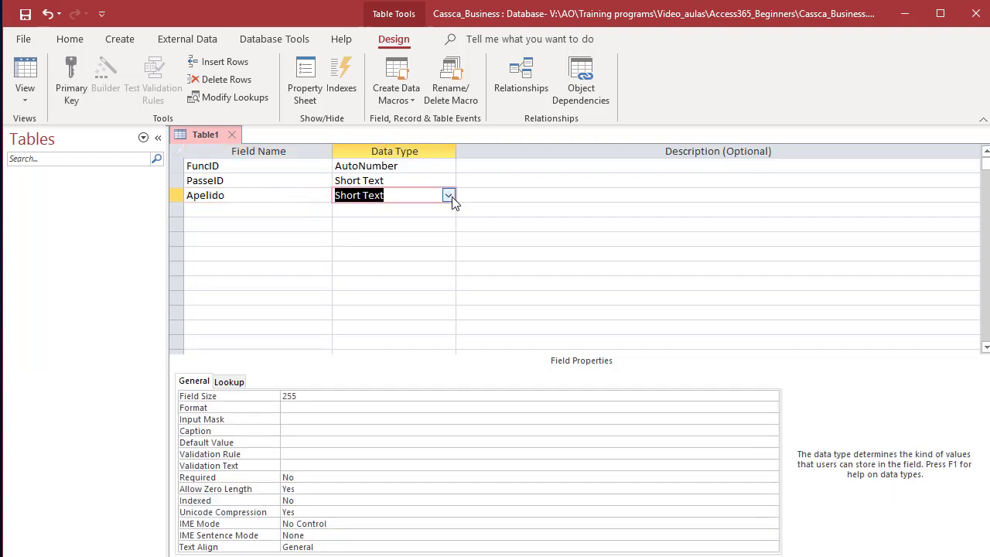
click(448, 195)
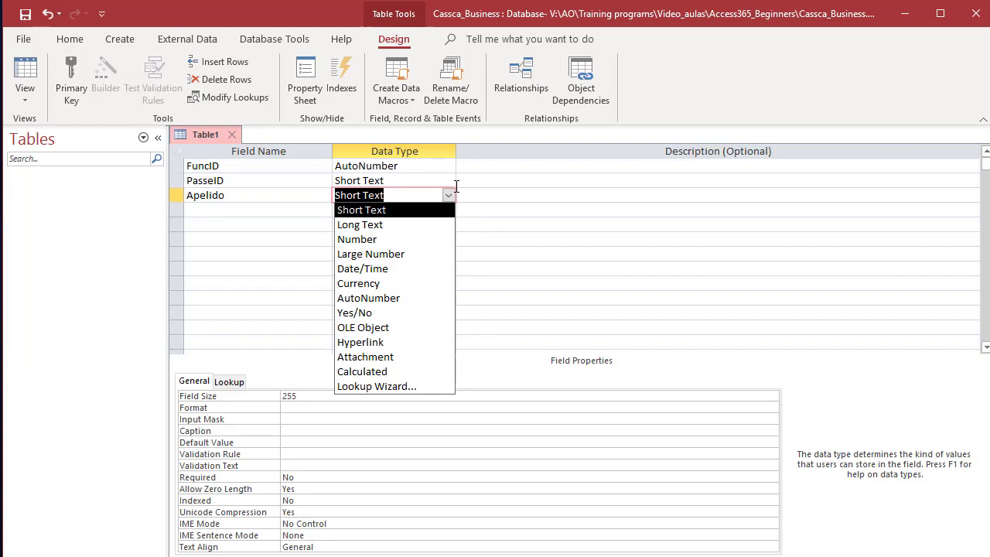
click(448, 197)
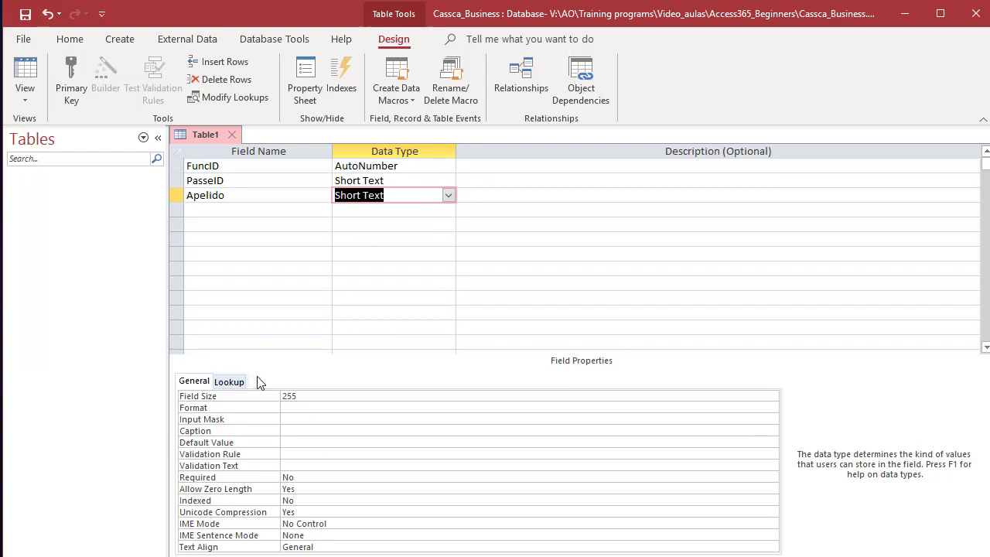
click(305, 396)
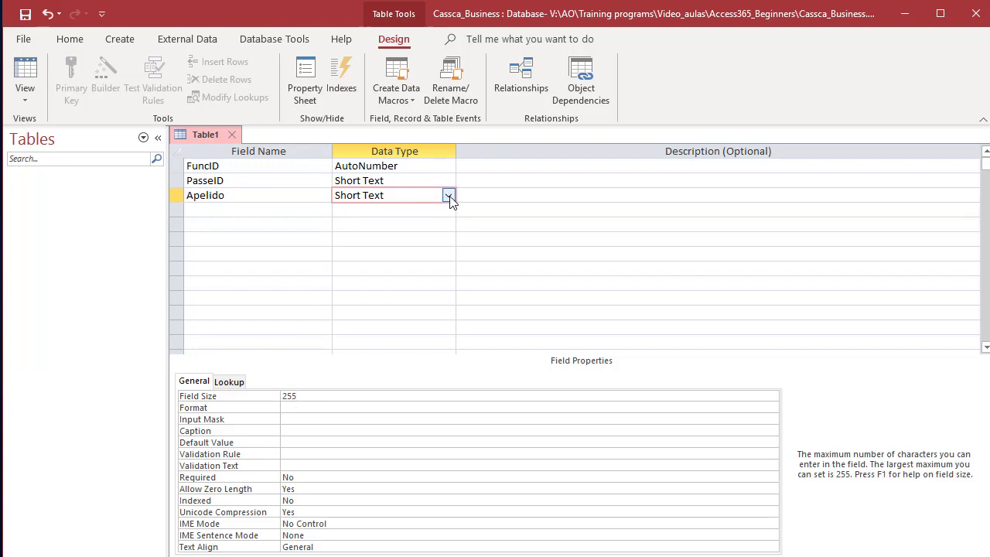
Step: Add Nome and Genero as Short Text fields
click(280, 213)
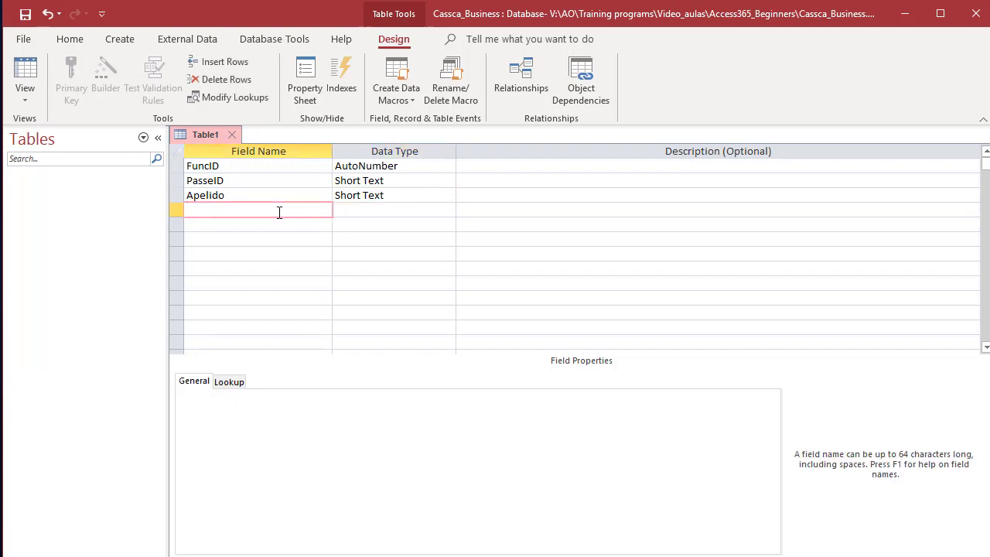
text(Nome)
key(Tab)
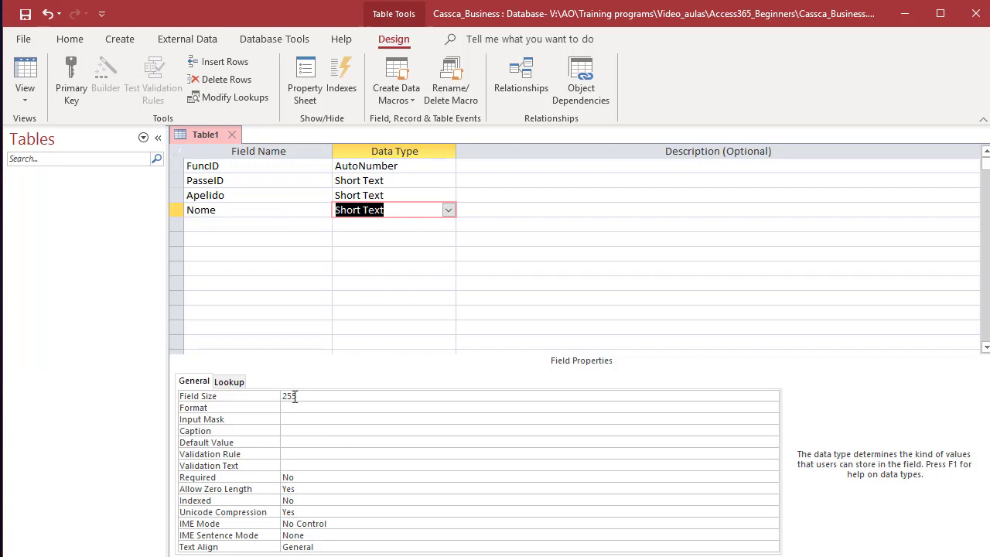
click(207, 225)
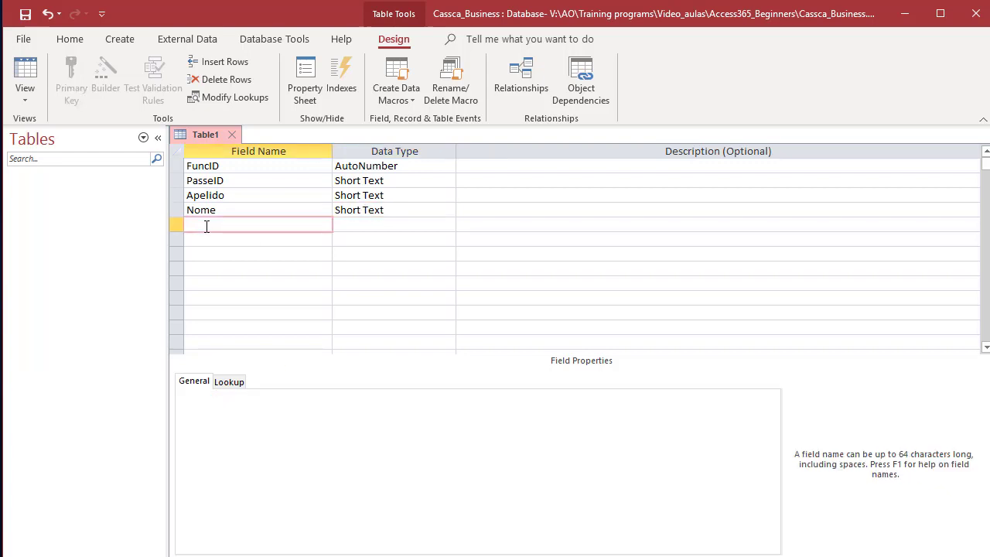
text(G)
key(BackSpace)
text(Genero)
key(Tab)
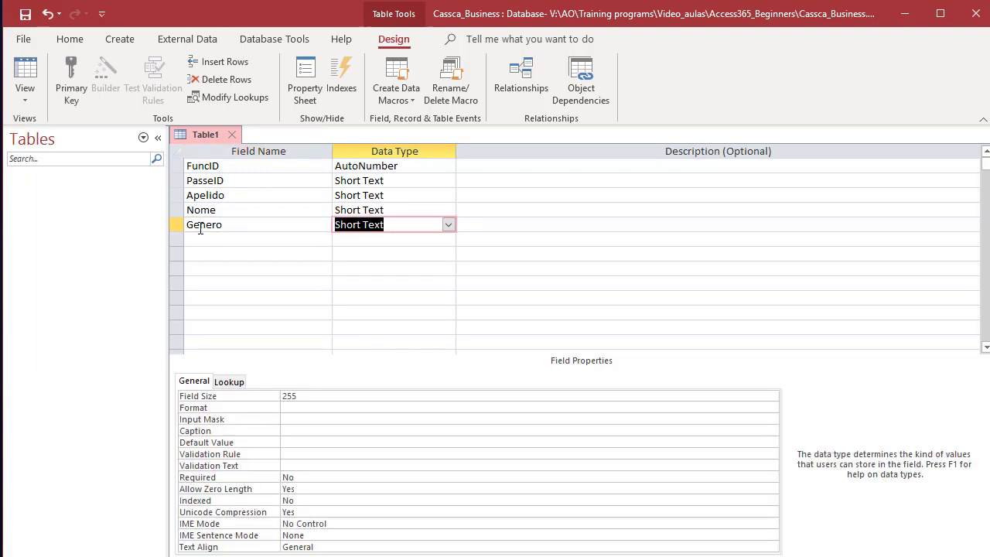
Step: Add Funcao and Departamento below Genero as Short Text fields
click(240, 226)
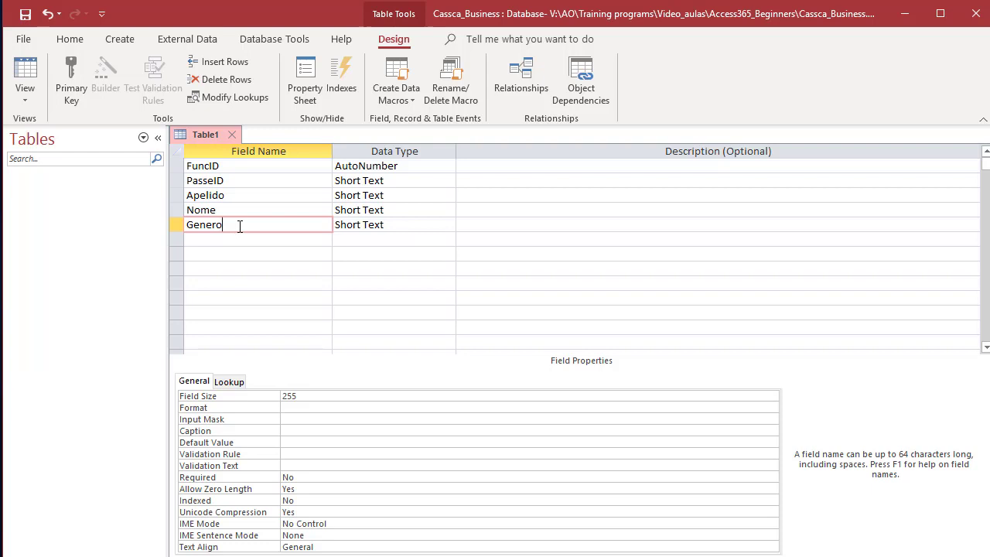
key(Tab)
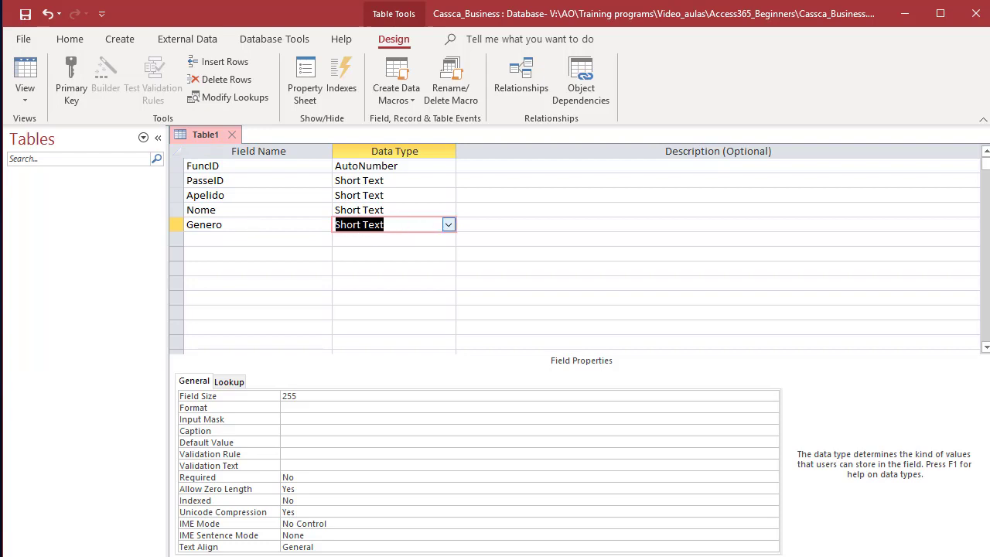
click(216, 240)
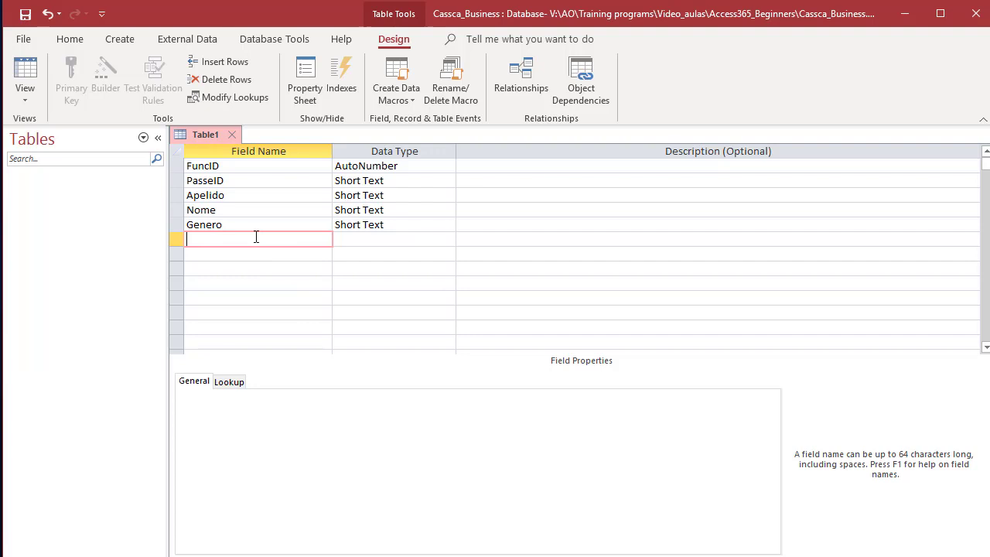
text(Funcao)
key(Tab)
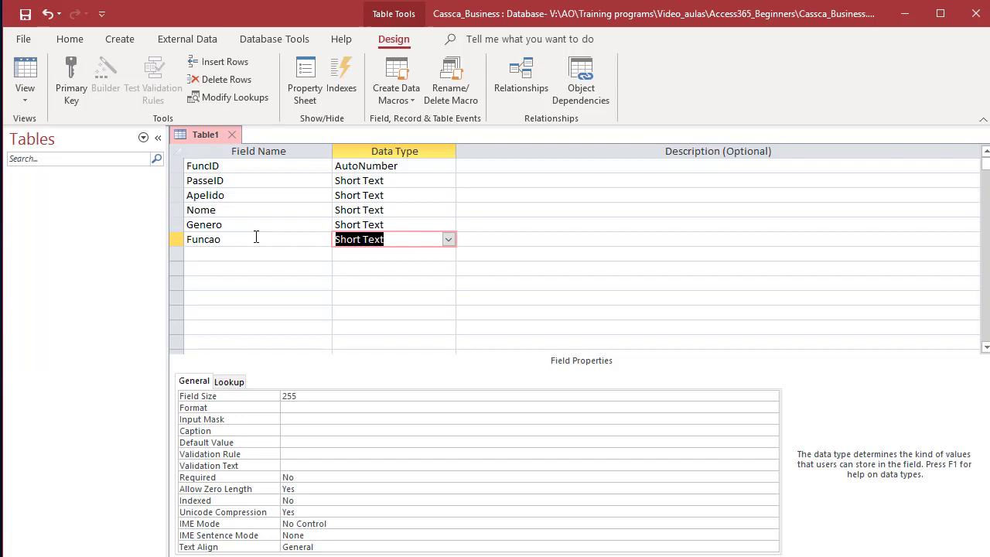
click(220, 252)
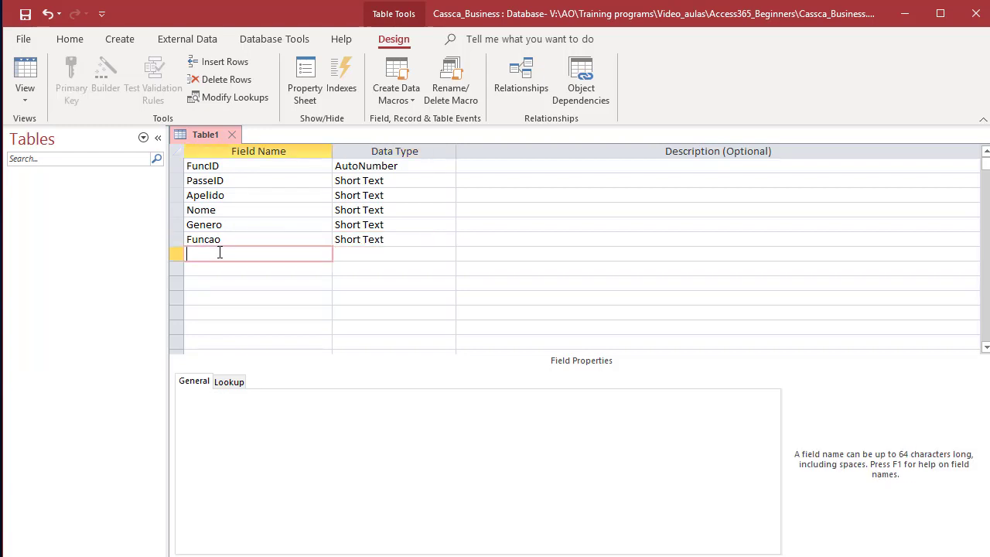
text(Departamento)
key(Tab)
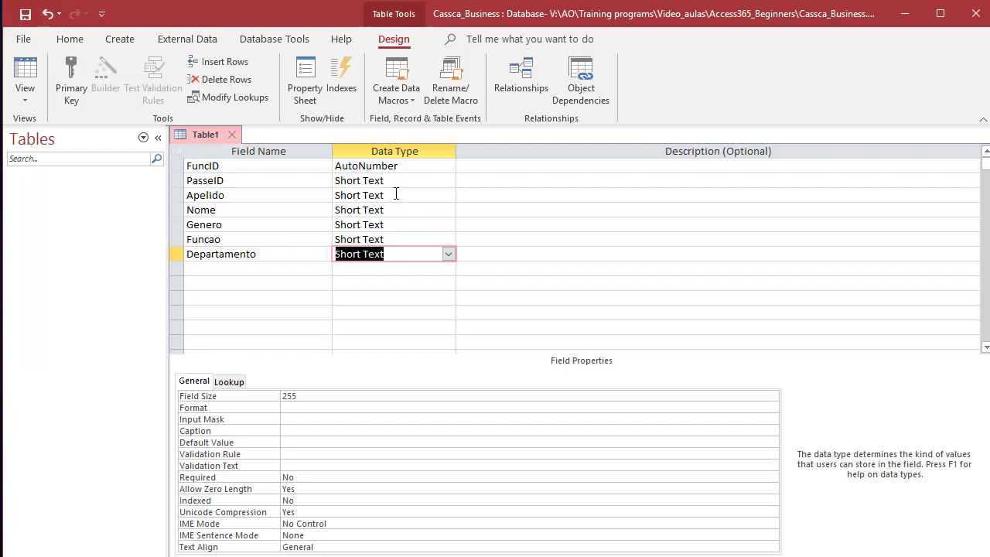
Step: Move back up the design grid and select the whole FuncID row
click(275, 237)
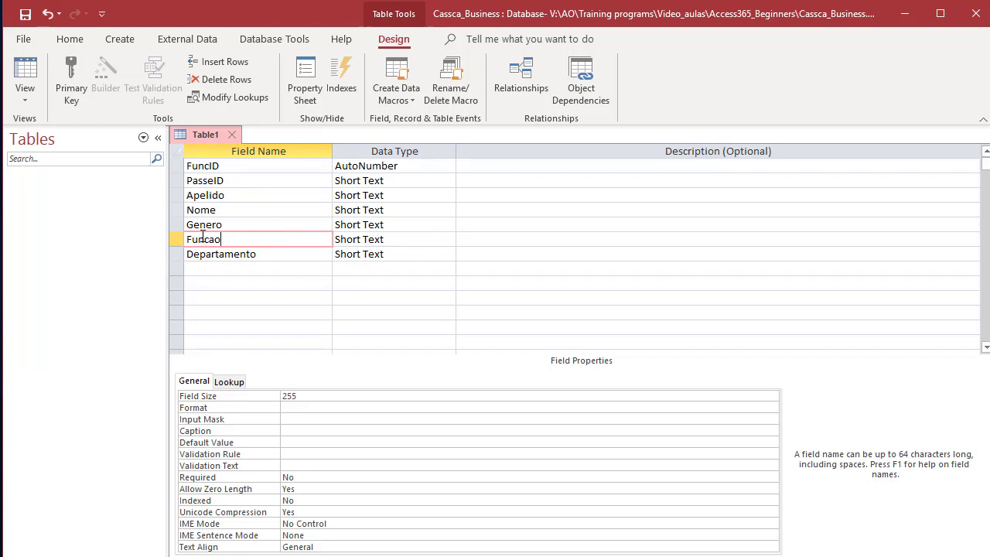
click(237, 180)
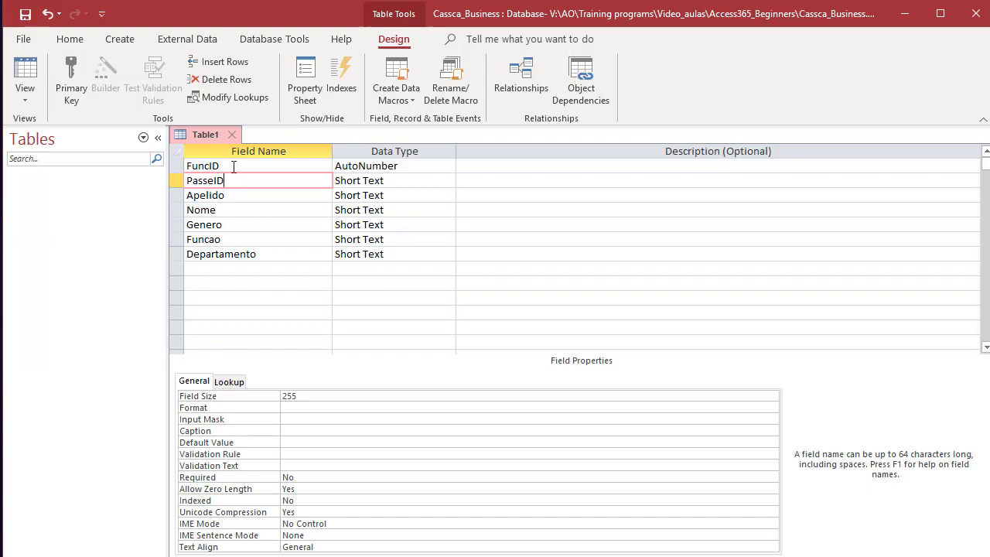
click(230, 165)
click(177, 166)
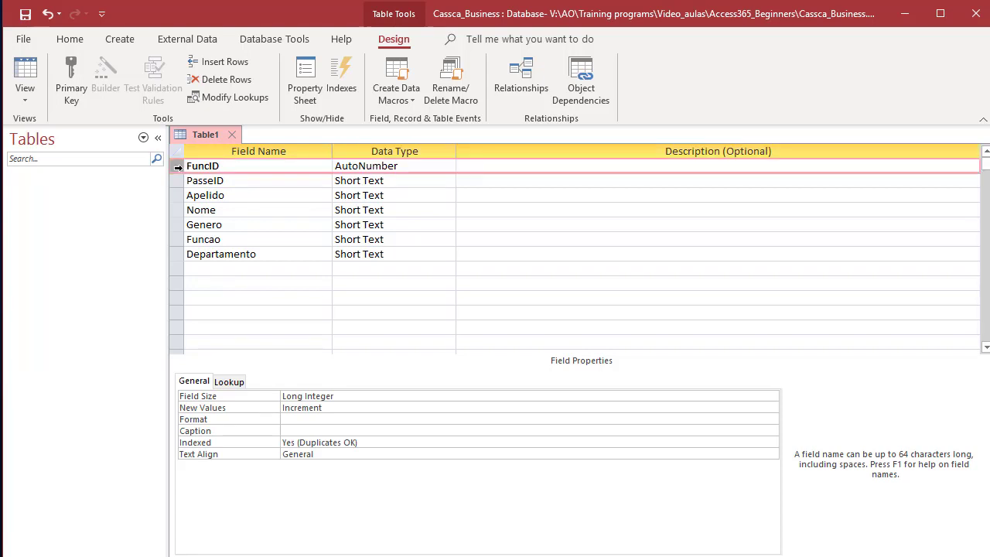
Step: Select the FuncID row and make it the primary key, indexed Yes (No Duplicates)
click(274, 238)
click(179, 166)
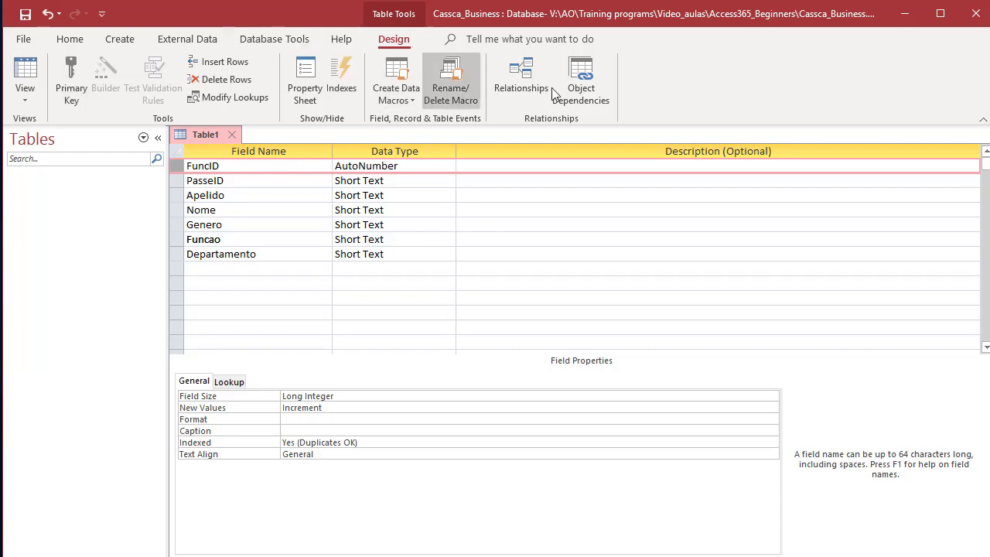
click(283, 40)
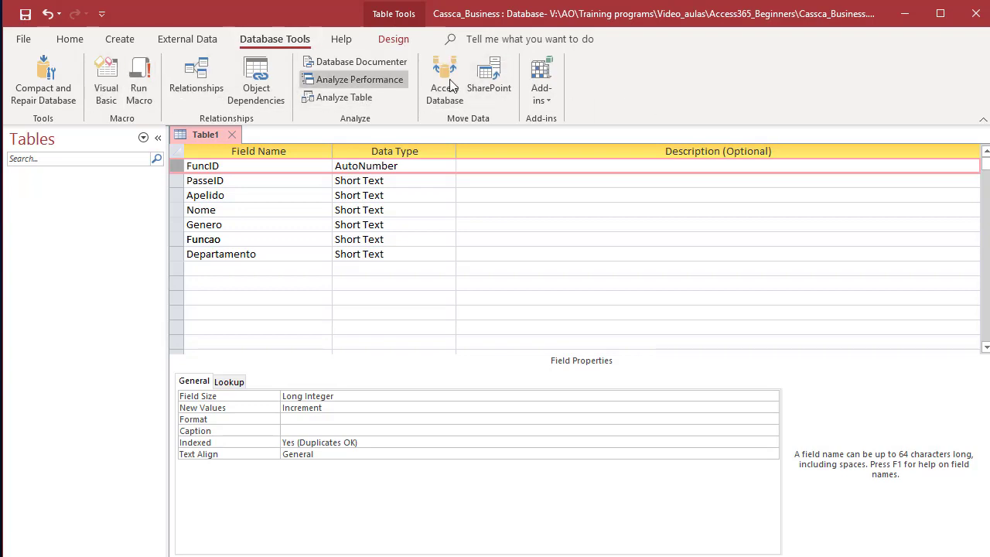
click(120, 38)
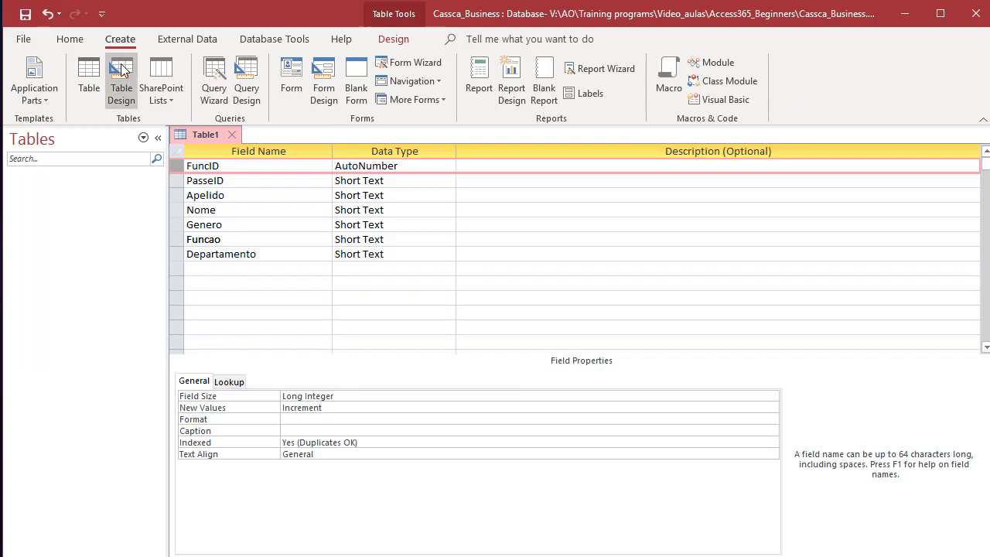
click(73, 40)
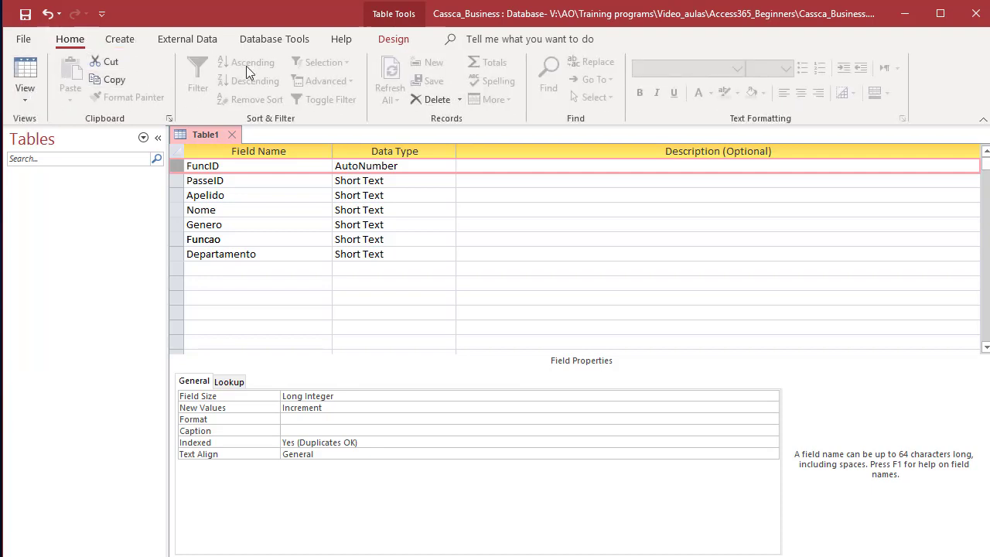
click(396, 40)
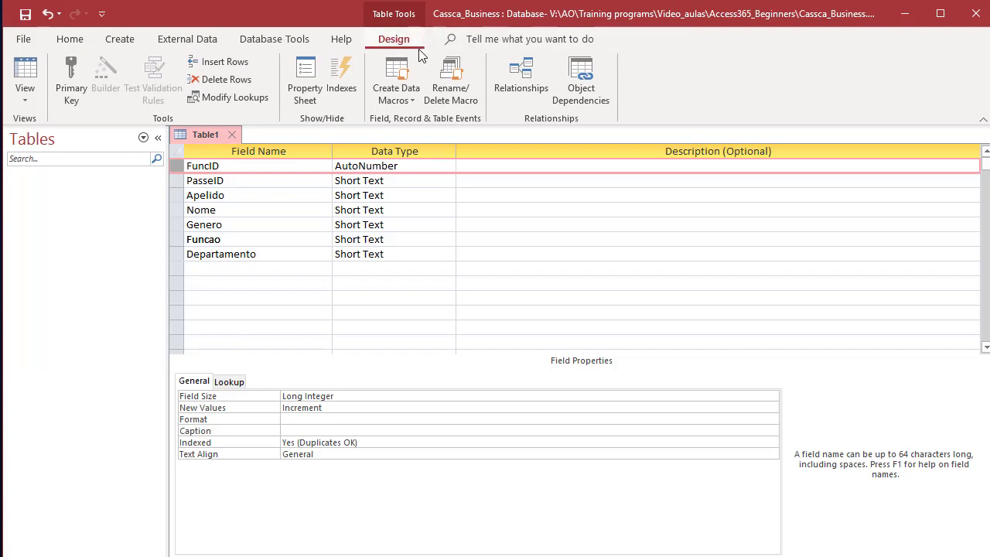
click(263, 184)
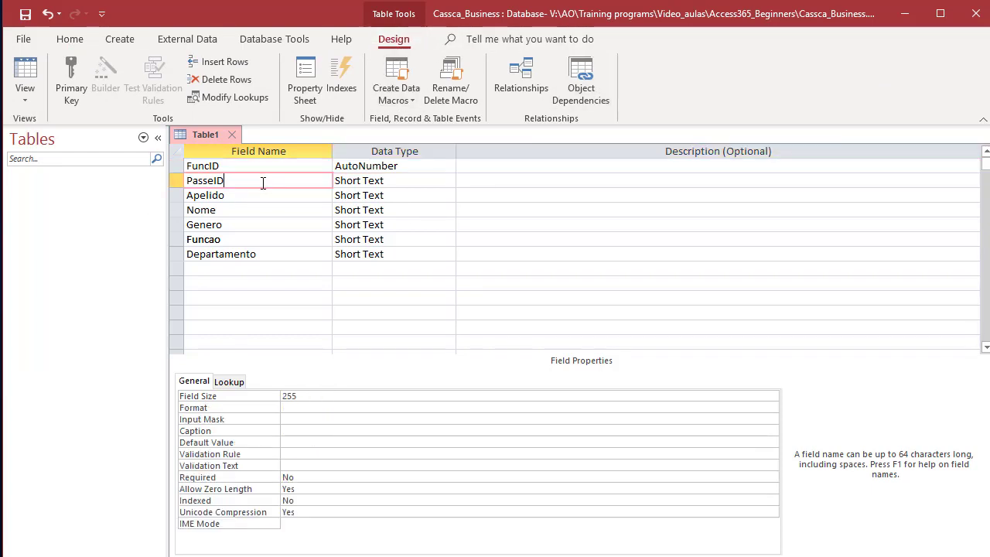
click(179, 166)
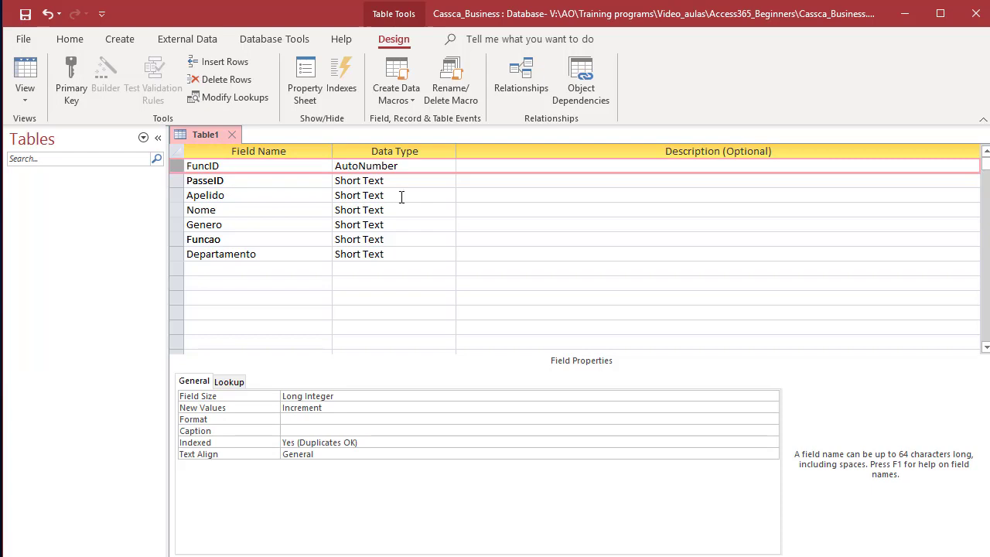
click(74, 82)
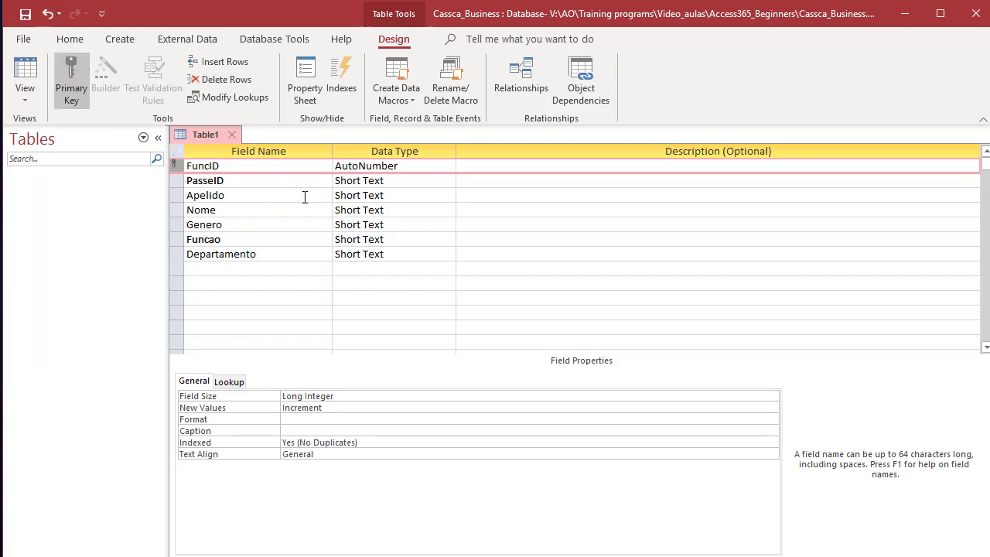
click(288, 165)
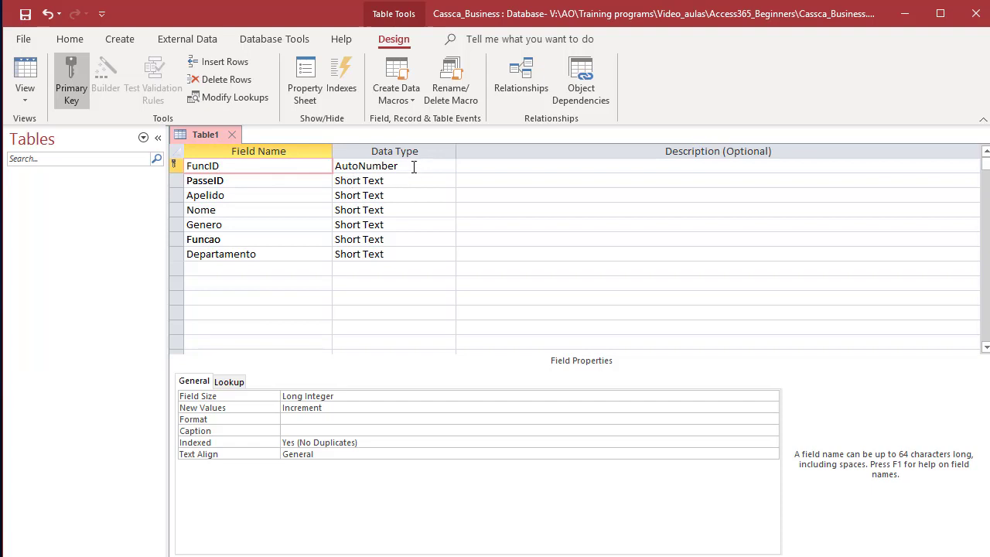
click(415, 165)
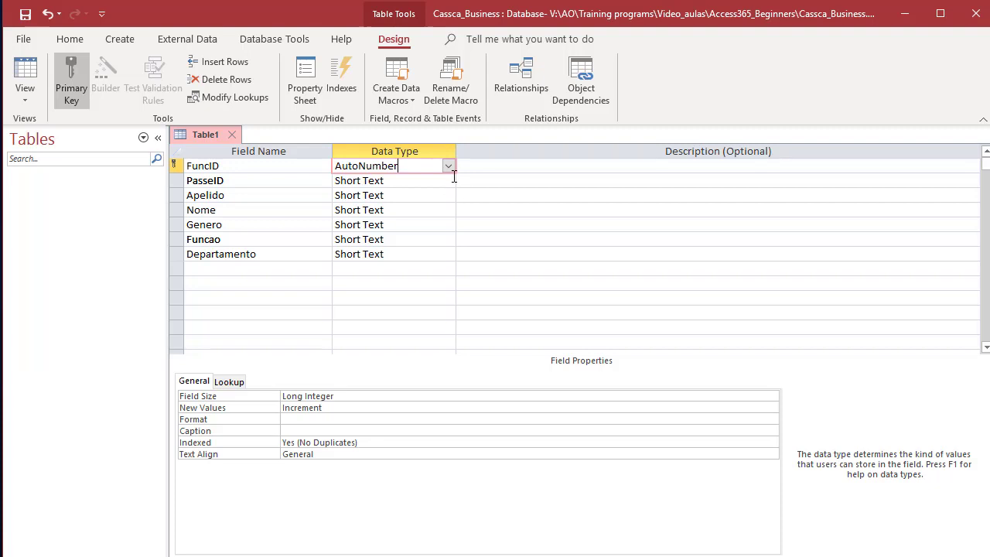
Step: Close the table design and save the table as Funcionarios
click(236, 134)
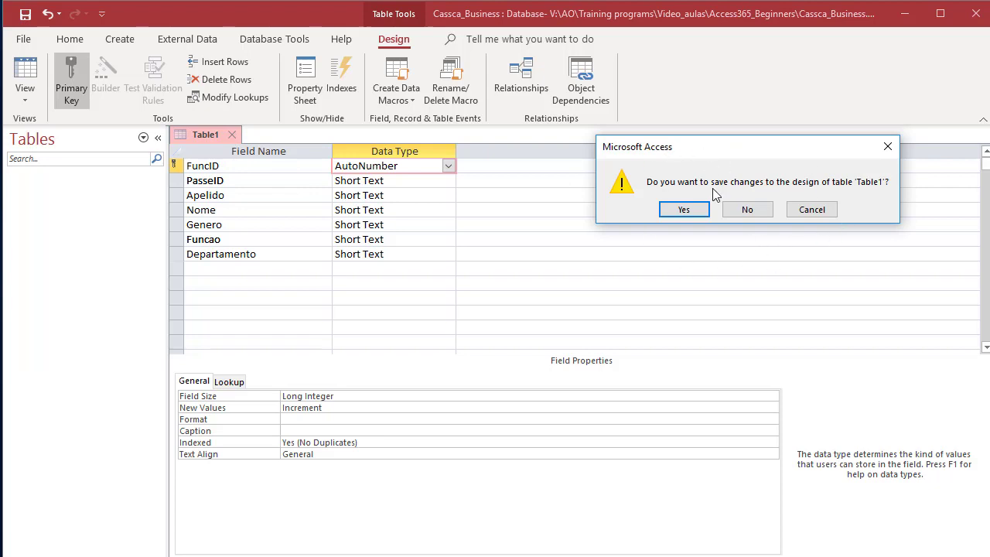
click(684, 210)
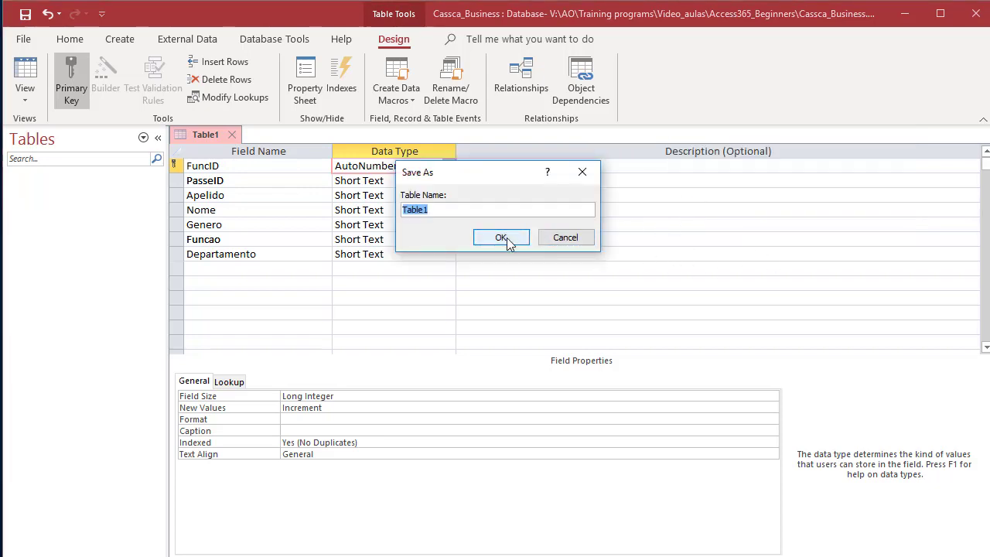
text(Func)
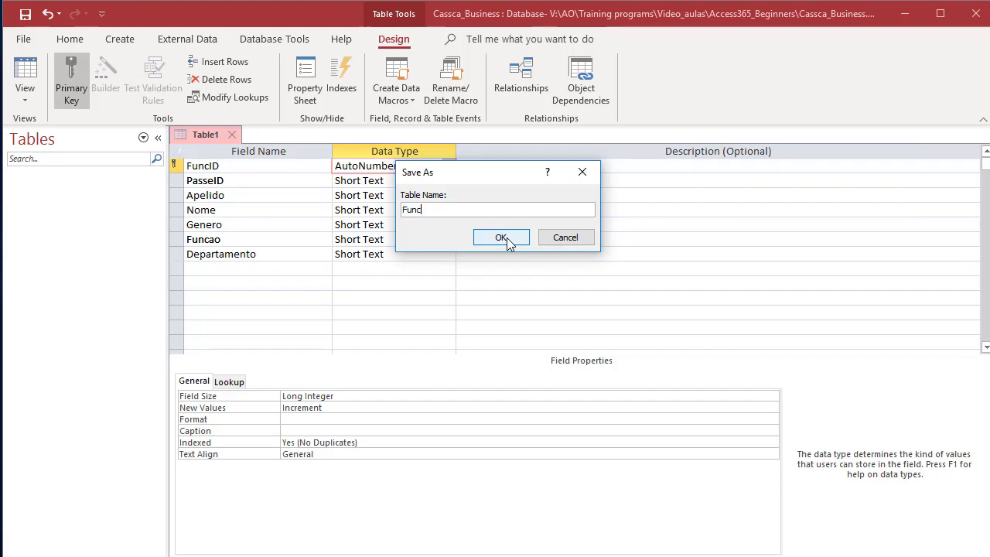
text(ionarios)
click(500, 238)
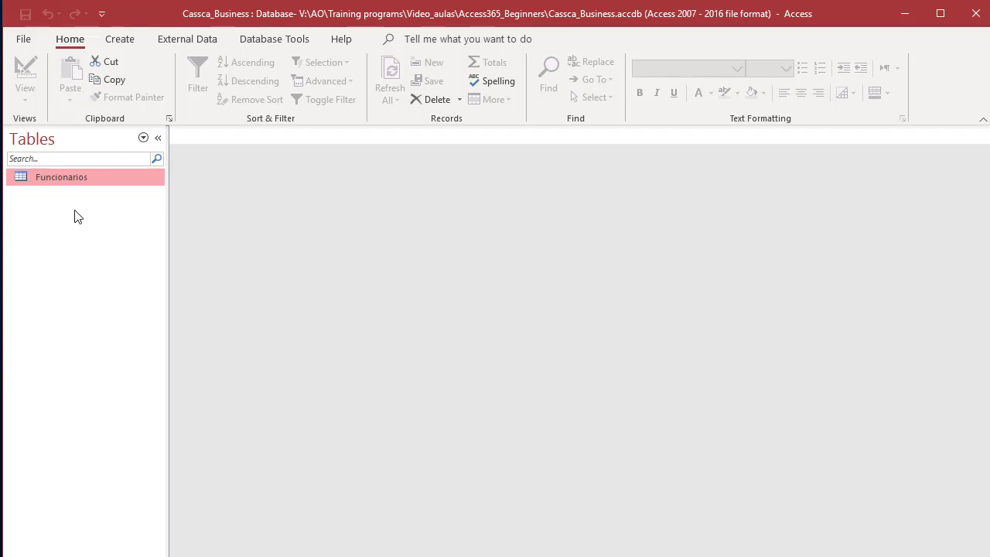
double_click(51, 178)
click(306, 168)
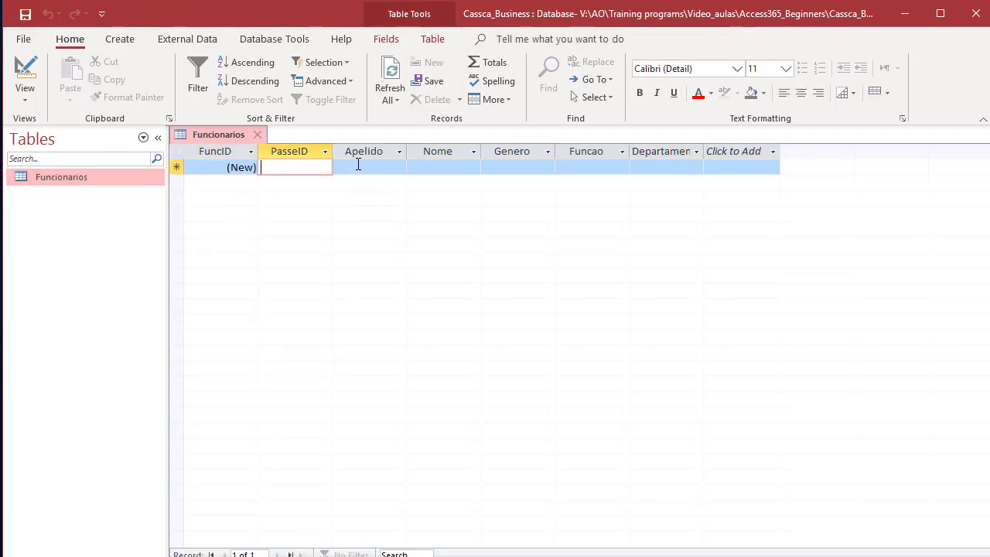
click(360, 168)
click(425, 168)
click(517, 169)
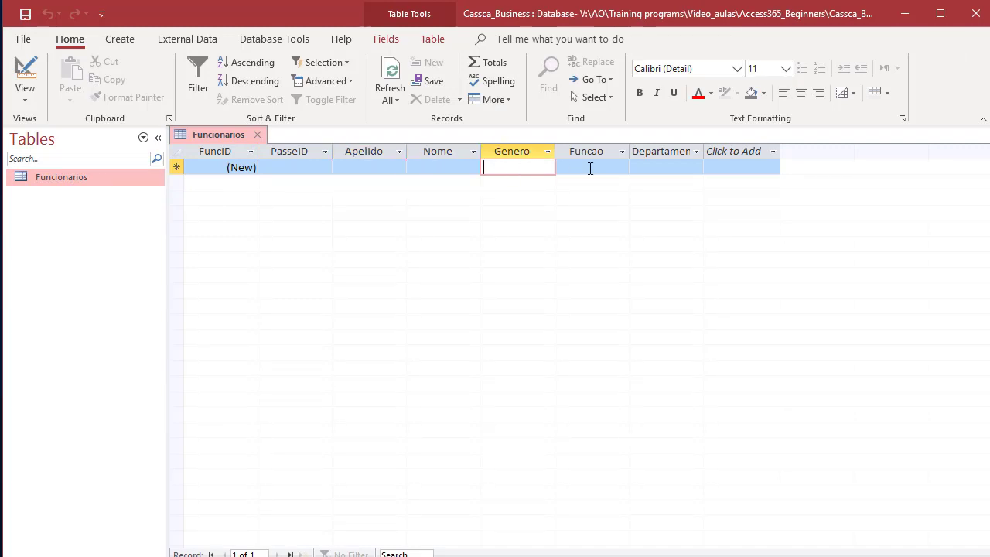
click(590, 168)
click(652, 170)
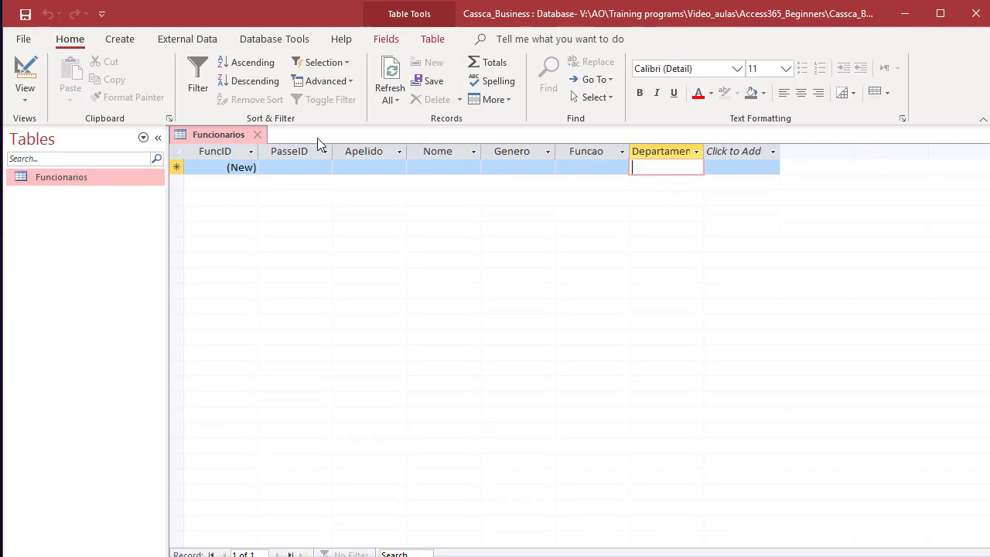
click(262, 137)
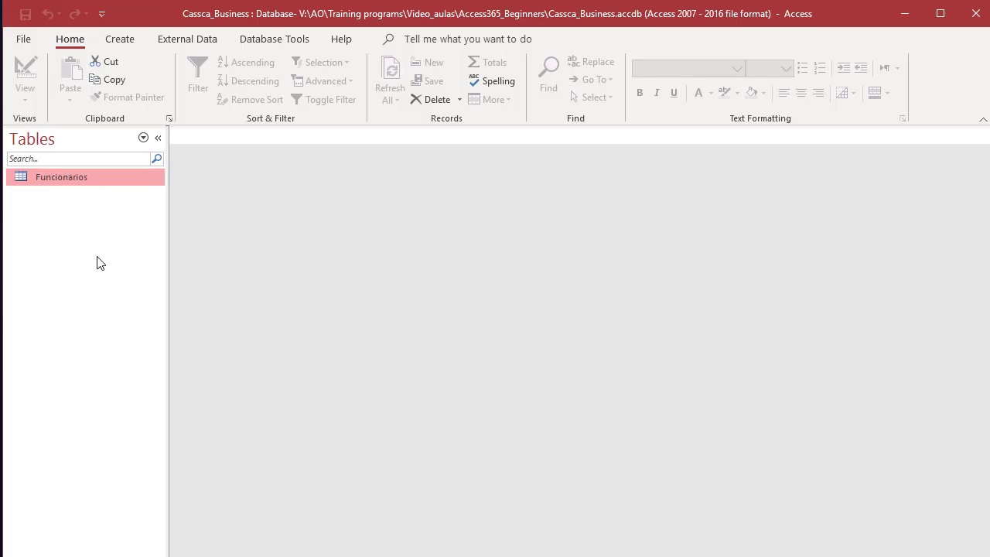
Step: Auto-generate a form from Funcionarios and step through its field boxes in Layout view
click(133, 43)
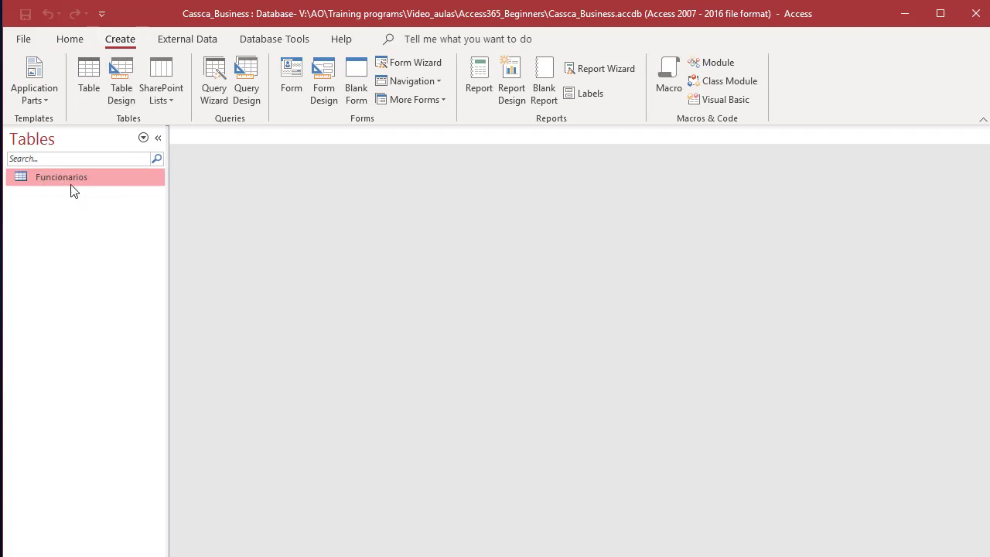
click(293, 81)
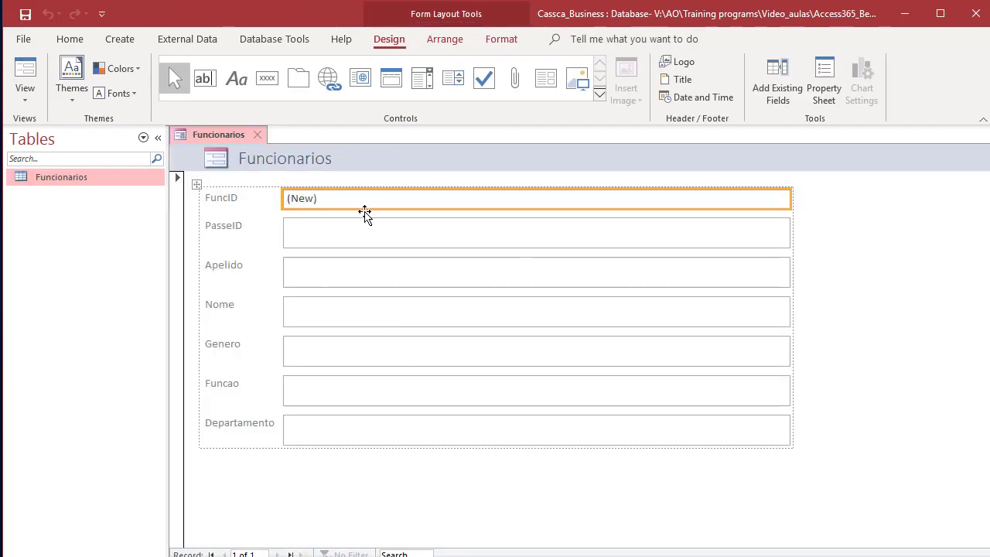
click(334, 240)
click(325, 274)
click(321, 319)
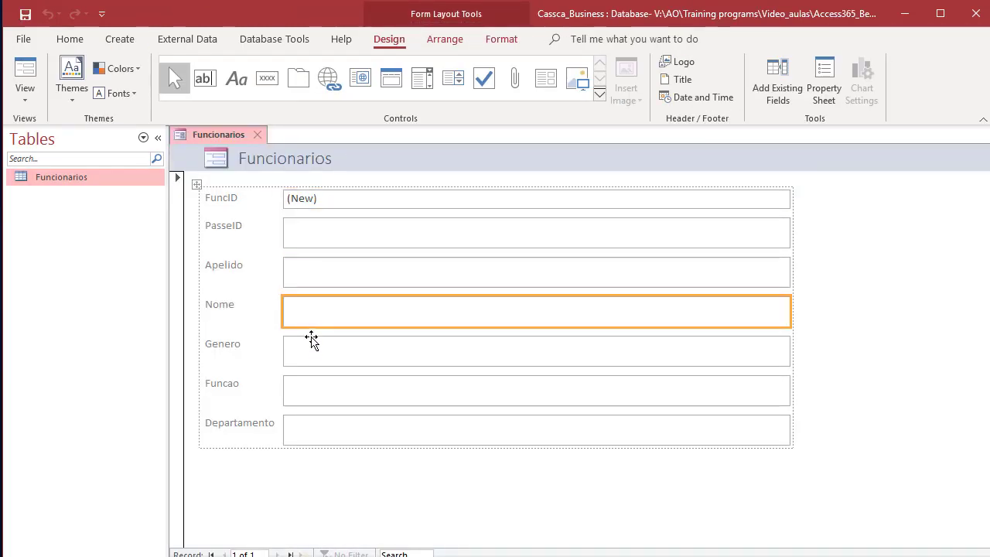
click(313, 344)
click(321, 391)
click(328, 433)
click(331, 351)
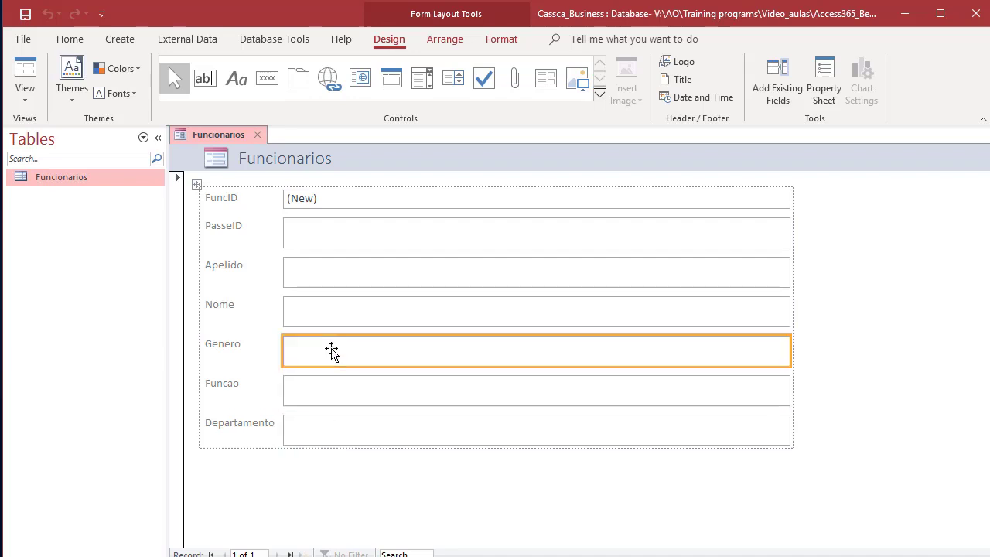
click(331, 316)
click(331, 279)
click(336, 237)
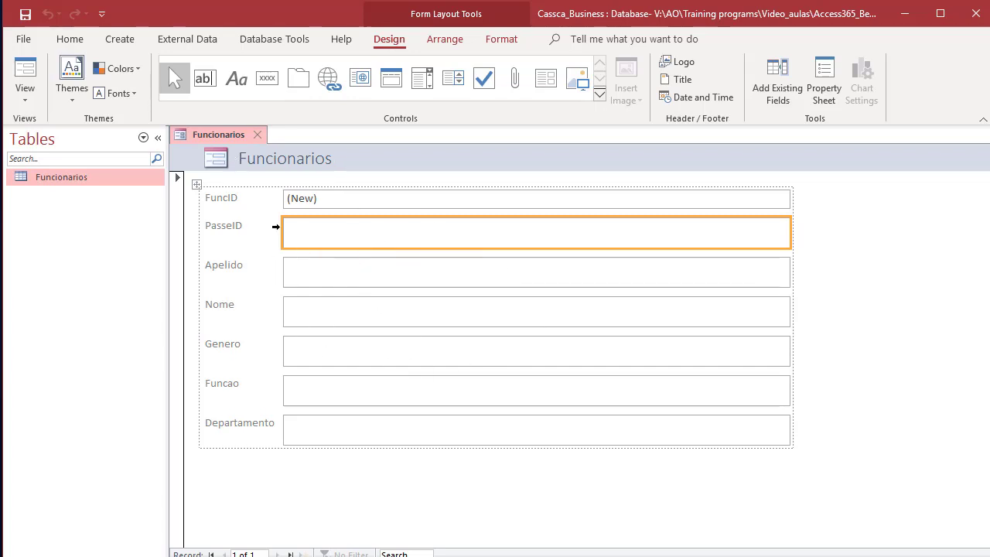
Step: Close the new form and save it under the name Funcionarios
click(266, 136)
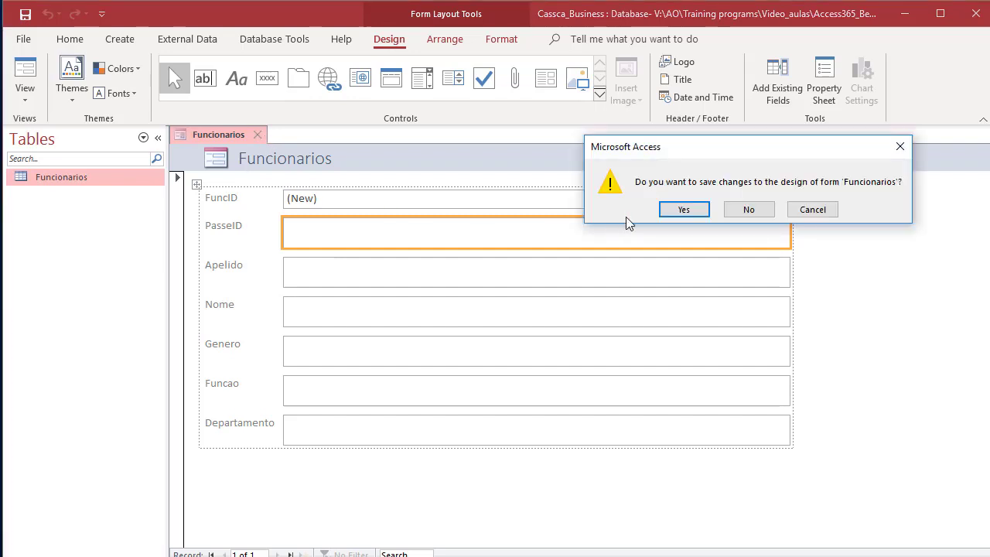
click(693, 212)
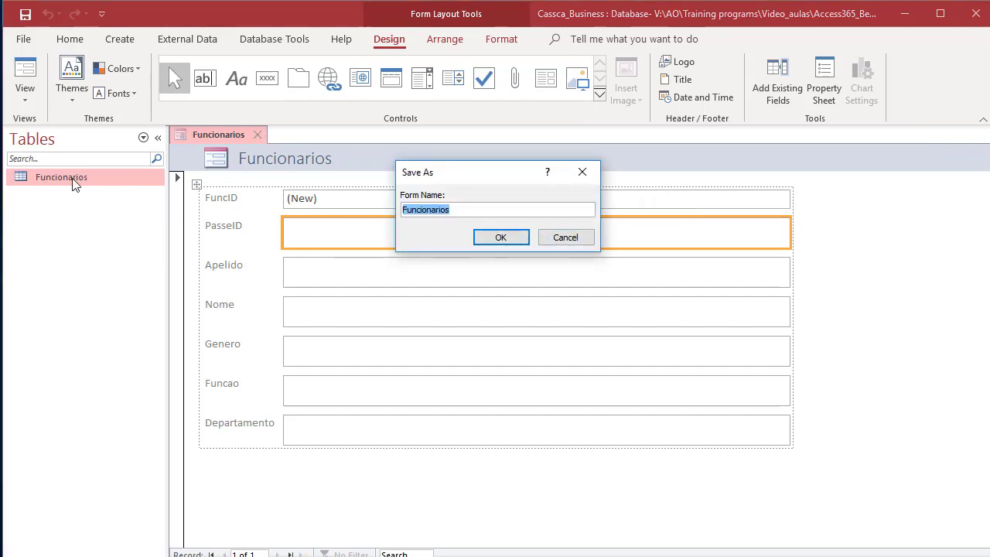
click(502, 237)
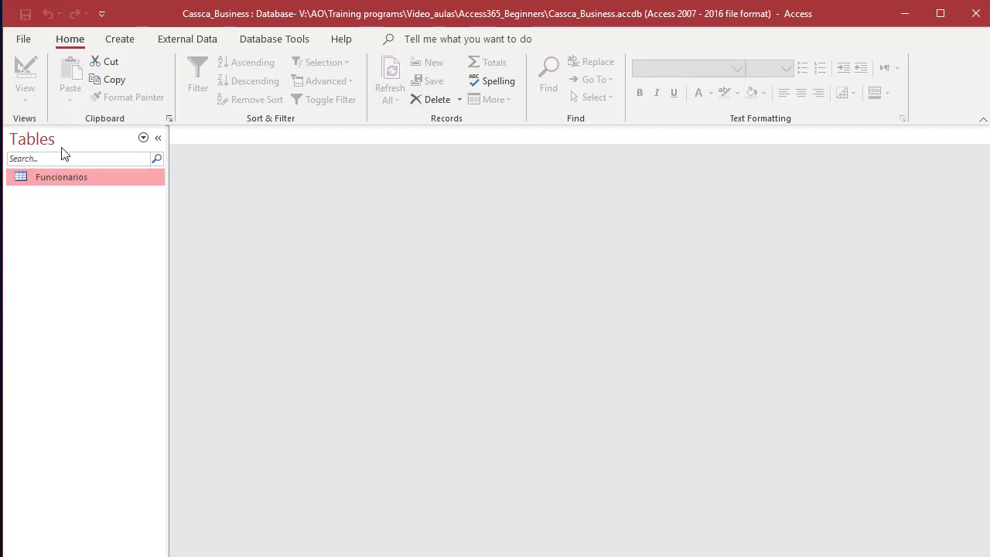
Step: Show All Access Objects in the Navigation Pane and open the Funcionarios form
click(143, 138)
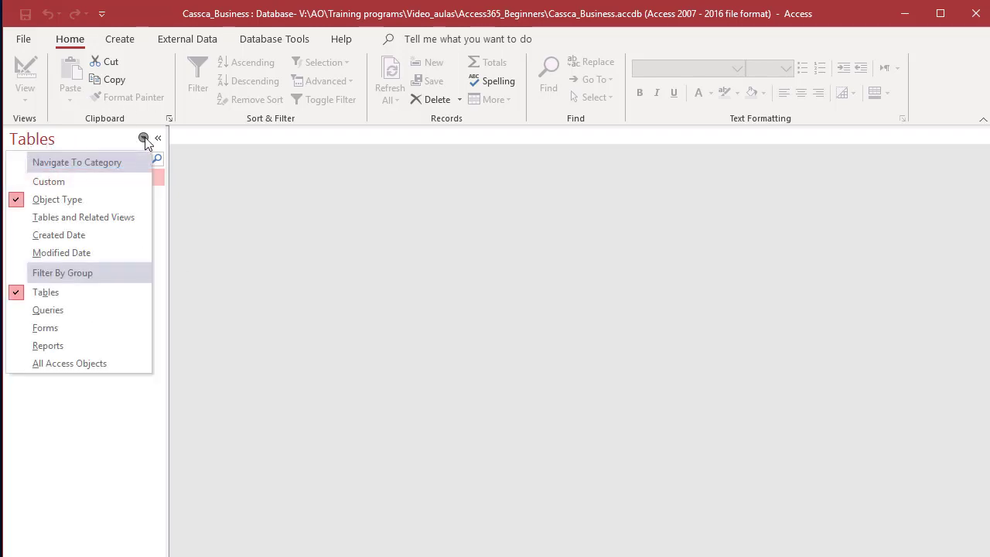
click(65, 364)
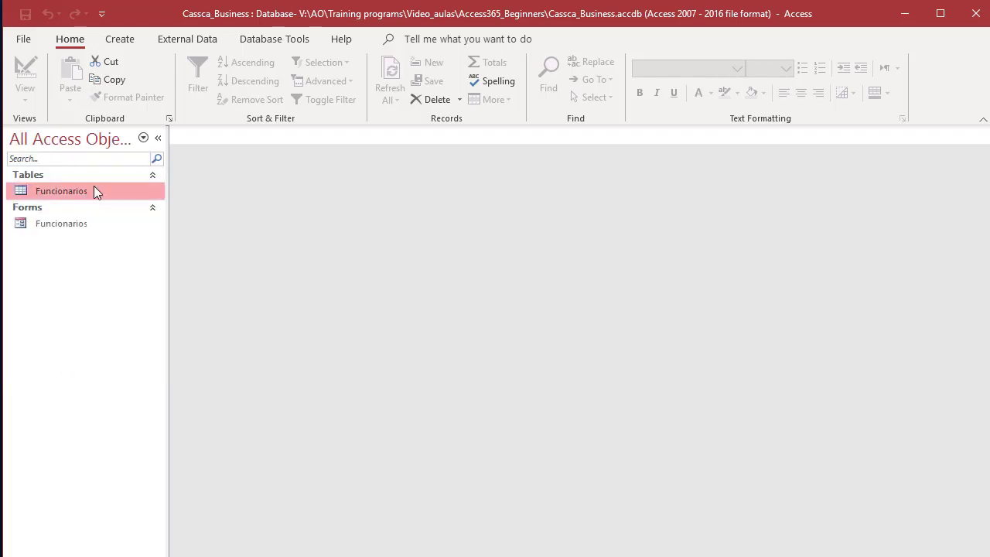
click(62, 225)
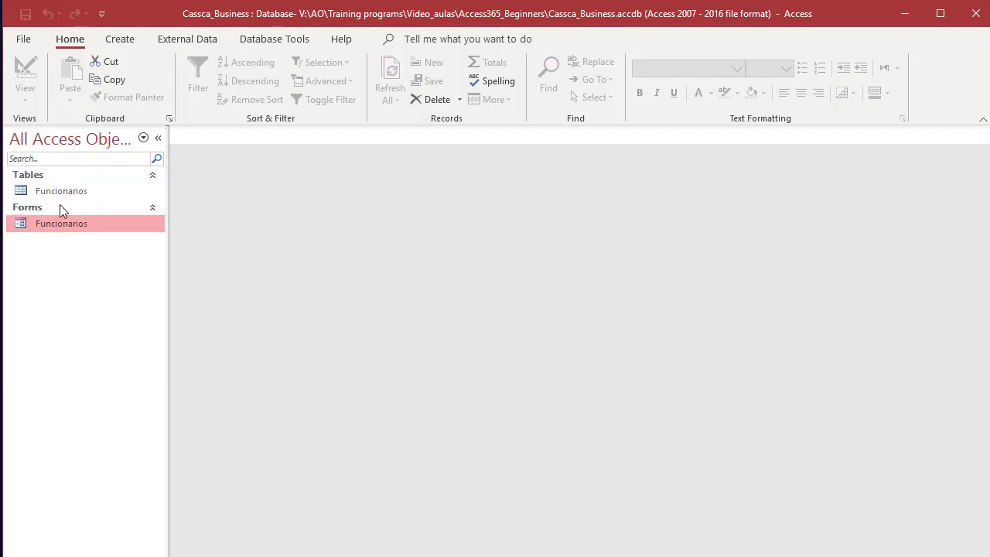
click(62, 197)
click(62, 228)
double_click(61, 224)
Step: Enter pass ID CASS001 and the surname for the first employee
click(311, 224)
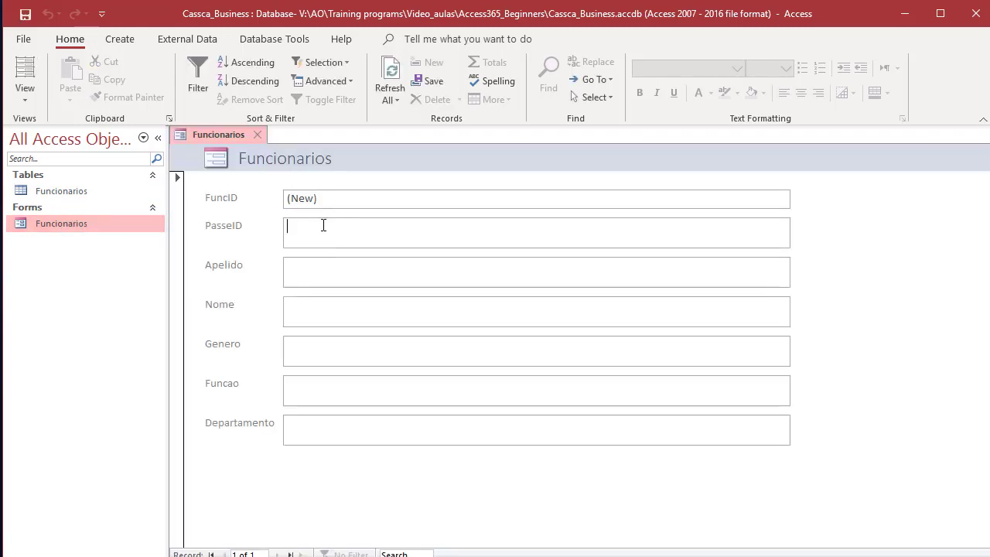
click(327, 196)
click(310, 201)
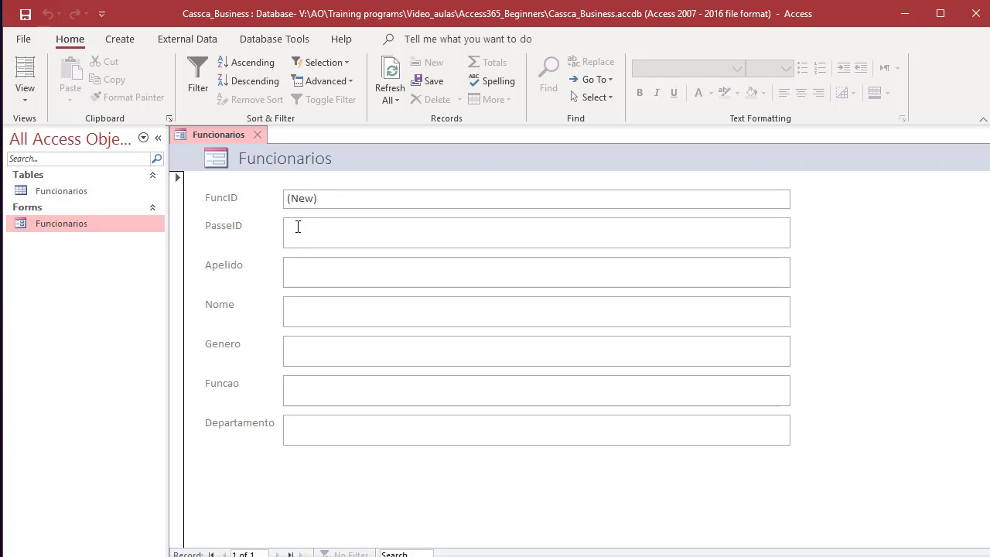
click(298, 227)
text(CASS)
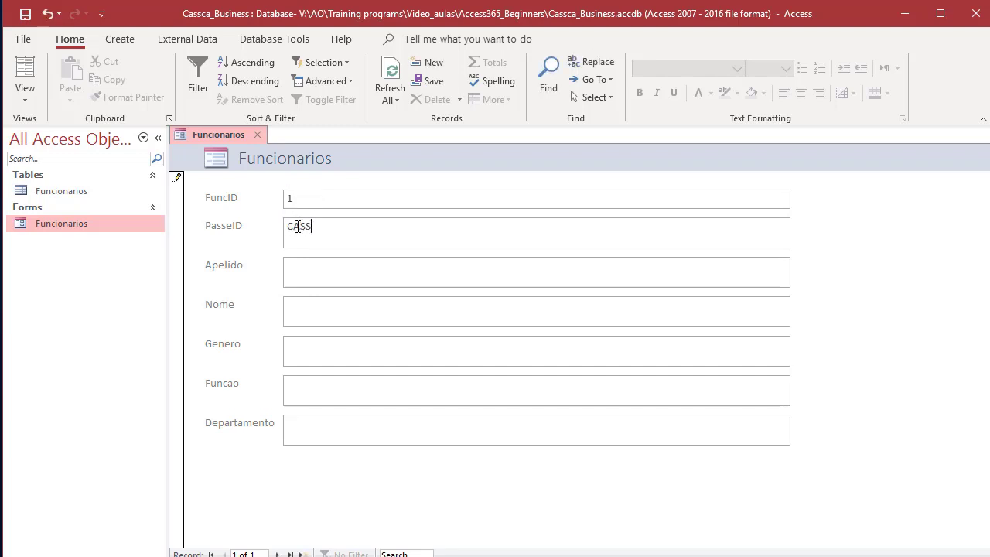
text(001)
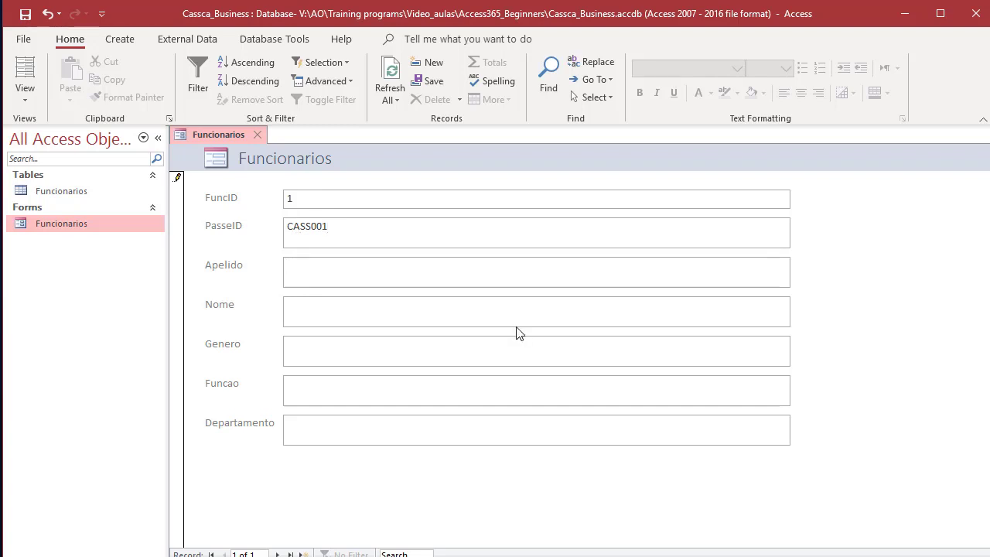
key(BackSpace)
text(ativa)
key(Tab)
Step: Fill in name Pedro, gender Masculino, role Gestor and department Gestão, then start a new record
text(Pedro)
key(Tab)
text(F)
text(Masculino)
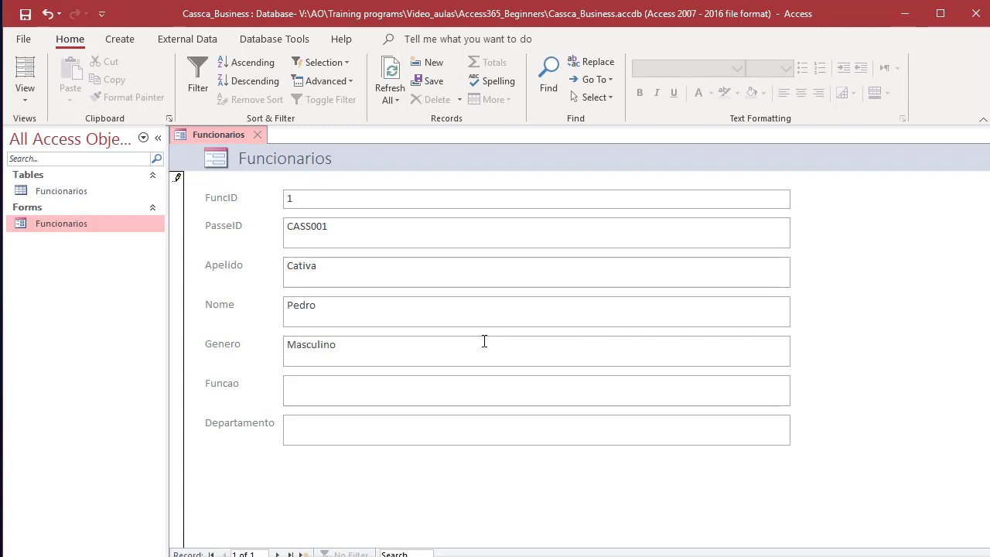
key(Tab)
text(Ges)
key(Tab)
text(Gesta)
text(o)
key(Tab)
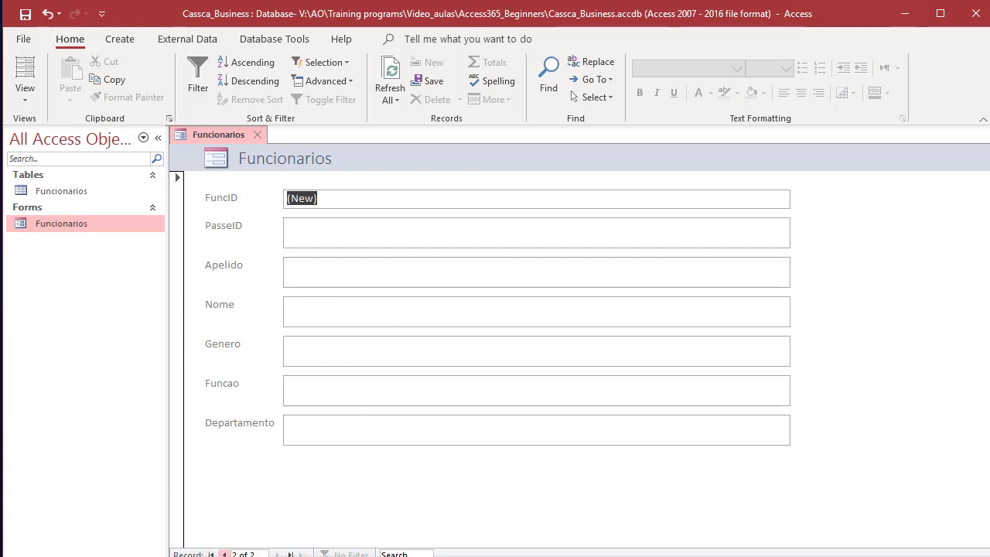
Step: Start a new record with pass ID CASS002, the surname and first name Timotio
click(225, 554)
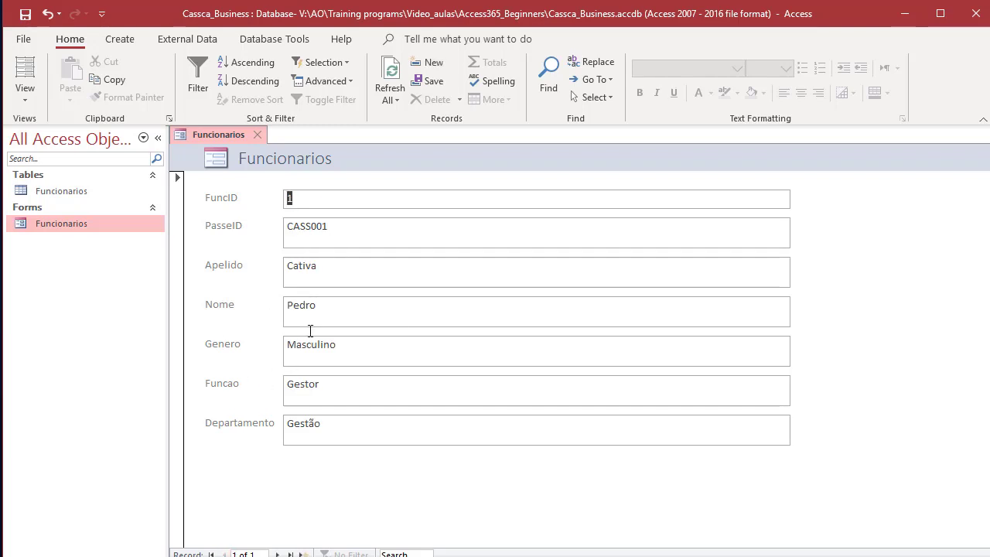
click(277, 553)
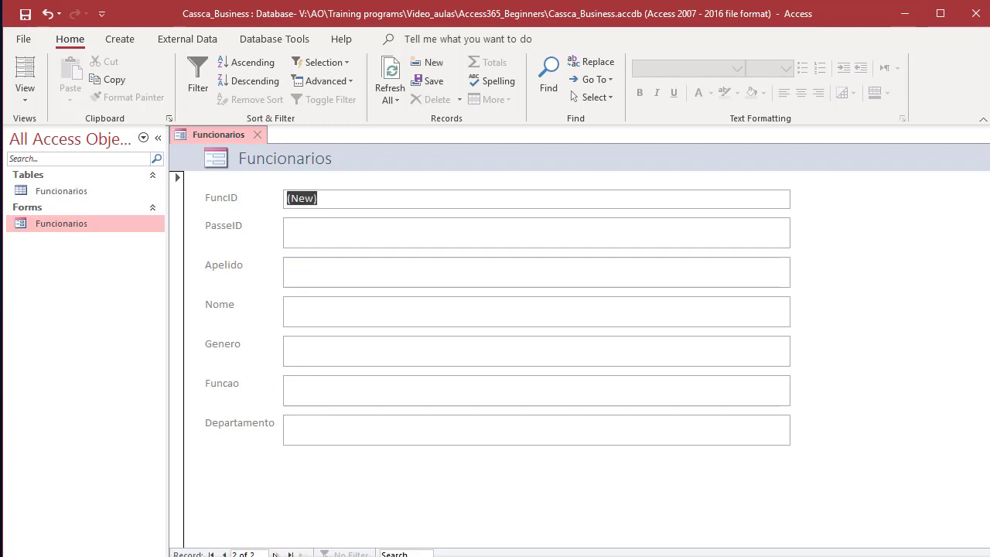
click(316, 222)
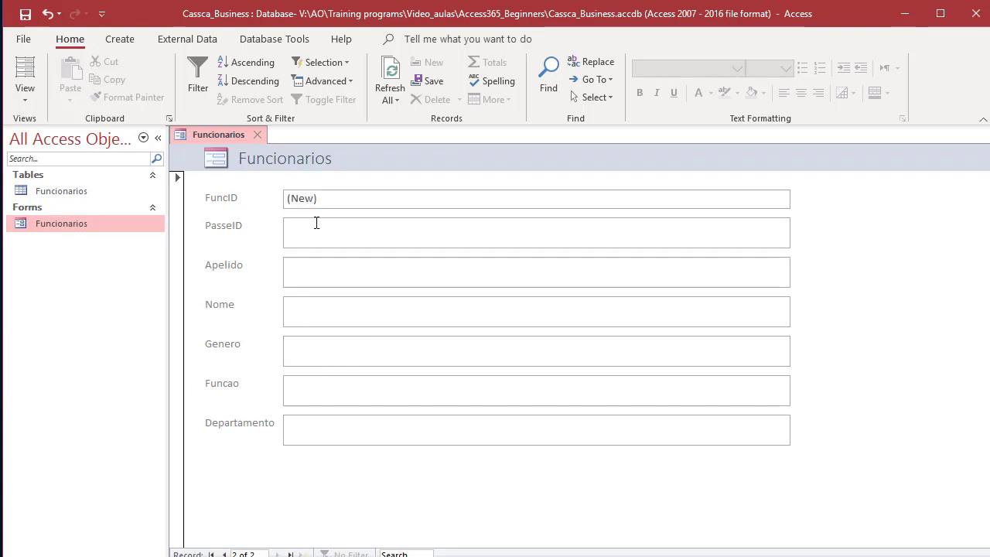
text(CASS)
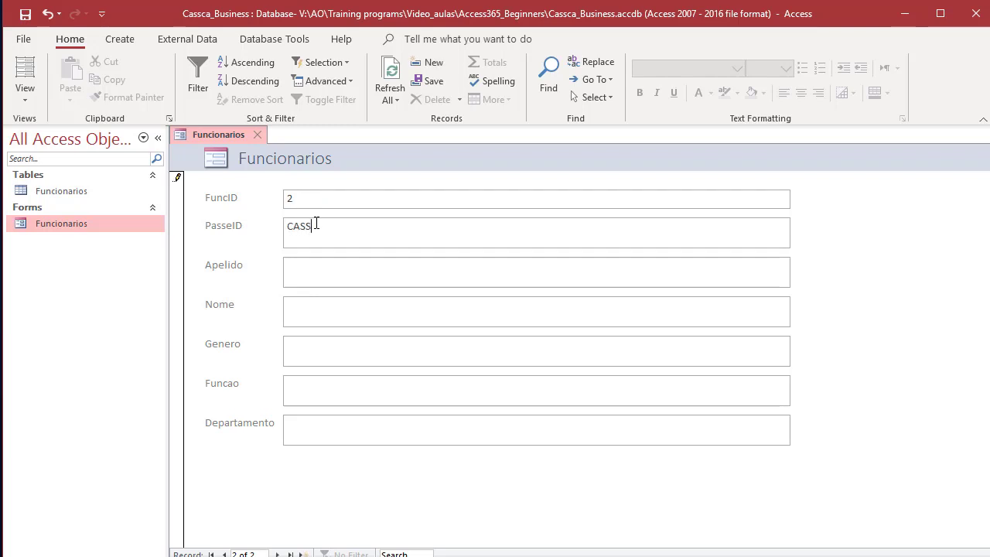
text(002)
key(Tab)
Step: Set gender Masculino, role Contabilista and department Contabilidade, then move to a new record
key(Tab)
text(Ma)
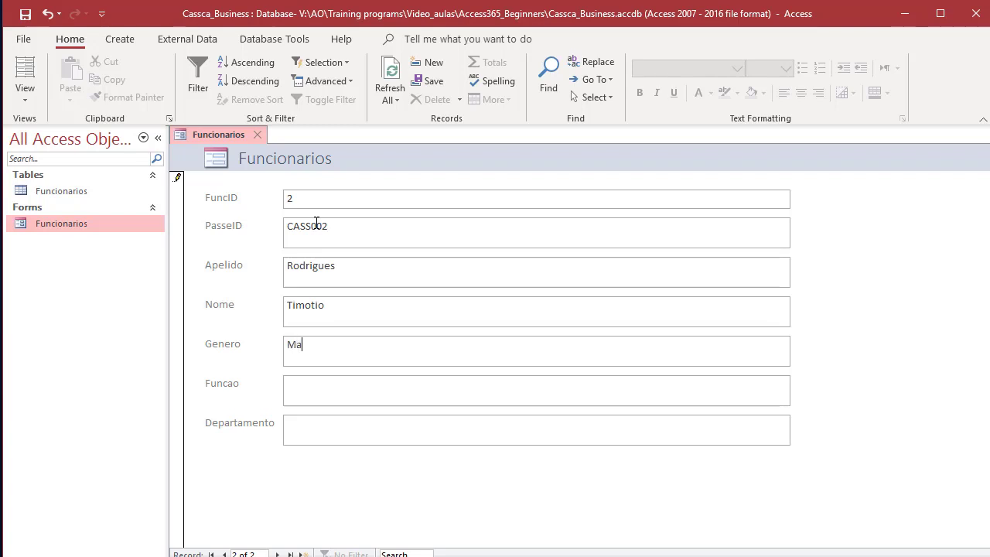
text(sculinoCas)
key(BackSpace)
text(n)
key(BackSpace)
key(BackSpace)
text(ontali)
text(bi)
text(lista)
key(Tab)
text(Caontabiliade)
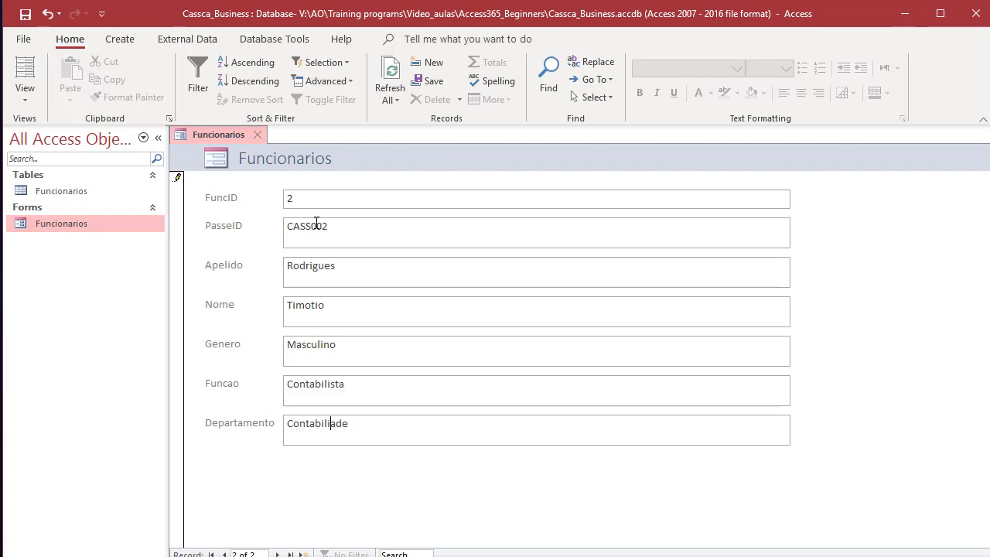
text(d)
key(Tab)
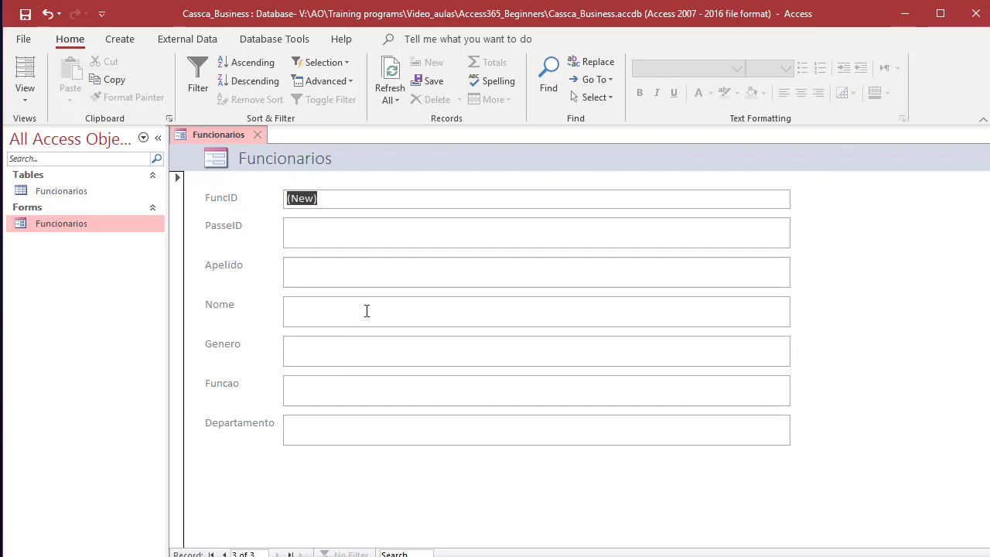
Step: Step back through records 2 and 1 to review both saved employees
click(225, 555)
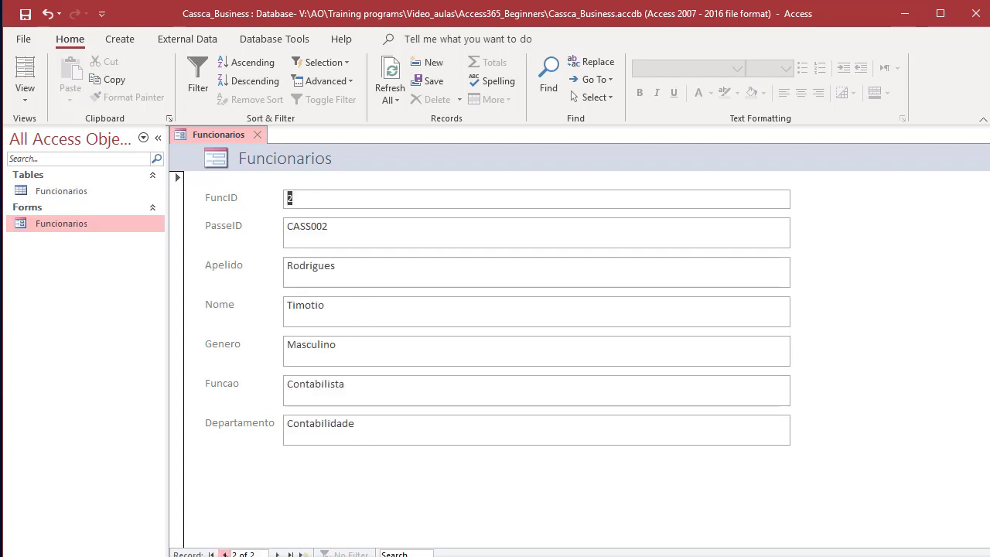
click(302, 198)
click(224, 555)
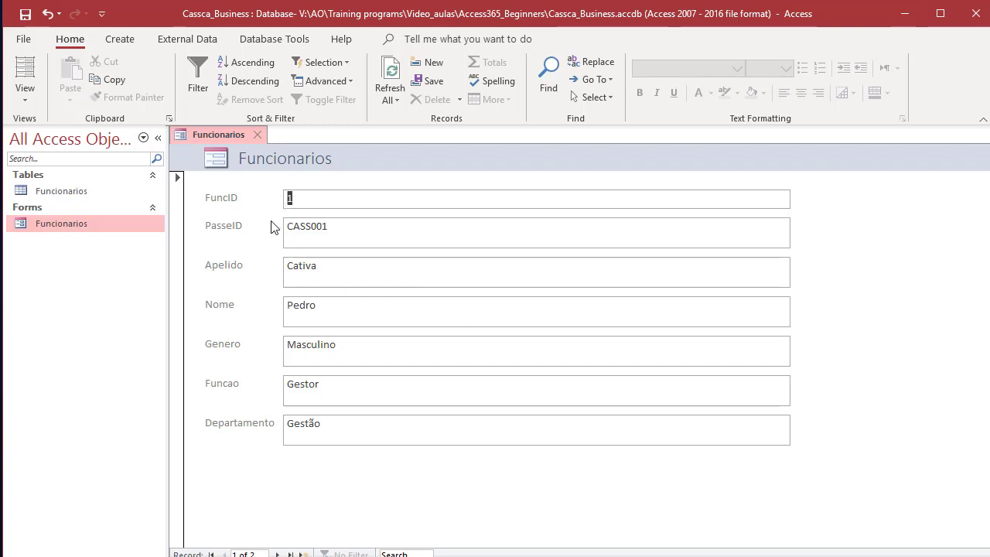
Step: Close the Funcionarios form and select the Funcionarios table in the Navigation Pane
click(258, 135)
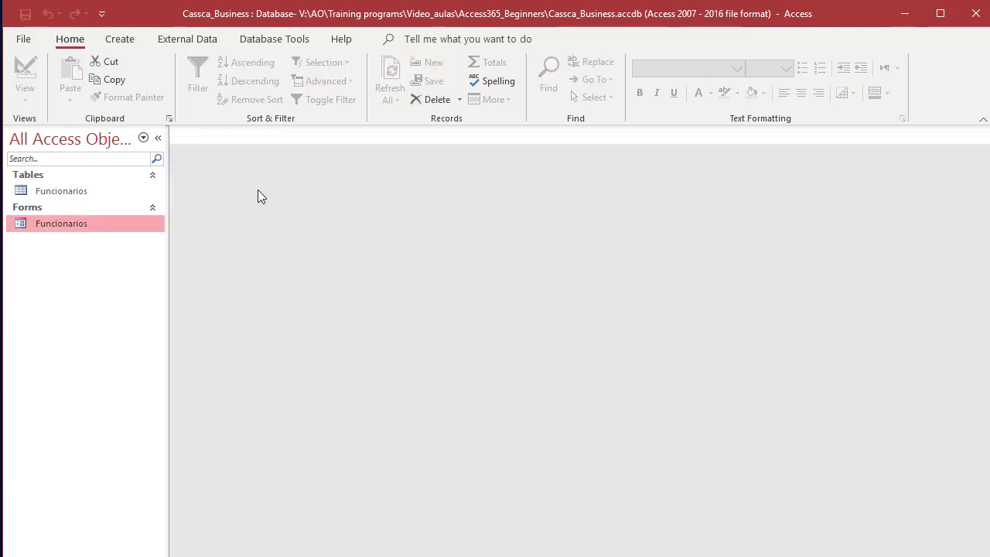
click(79, 178)
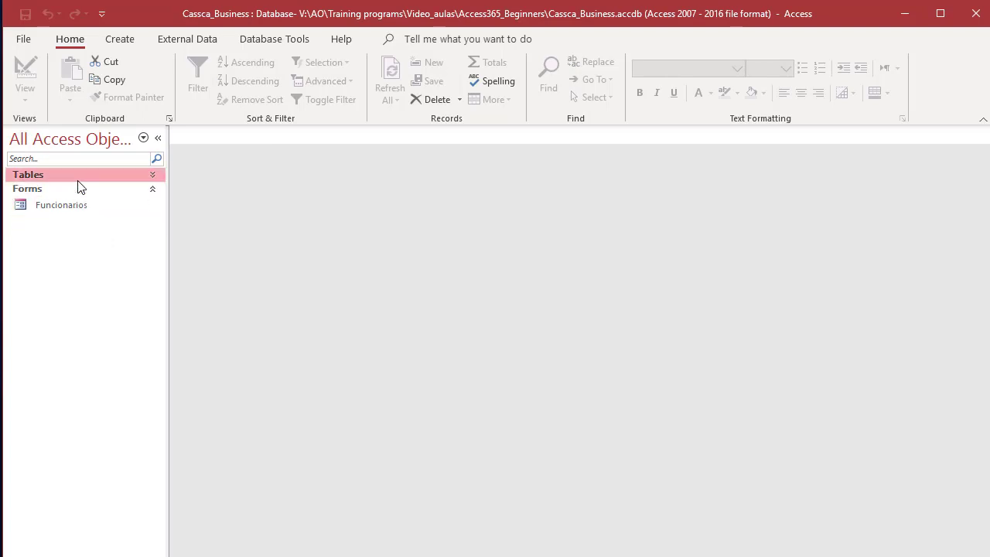
click(17, 175)
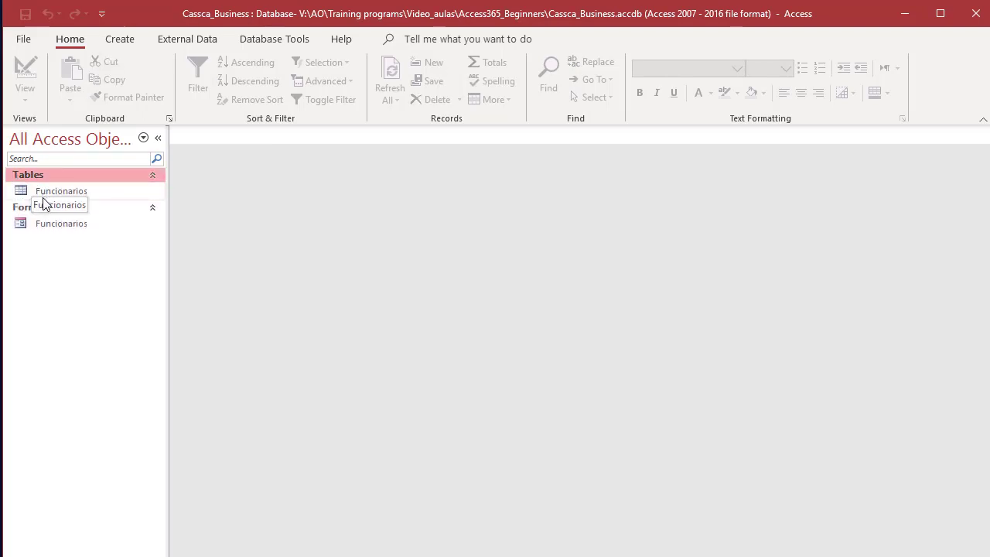
click(51, 192)
click(53, 223)
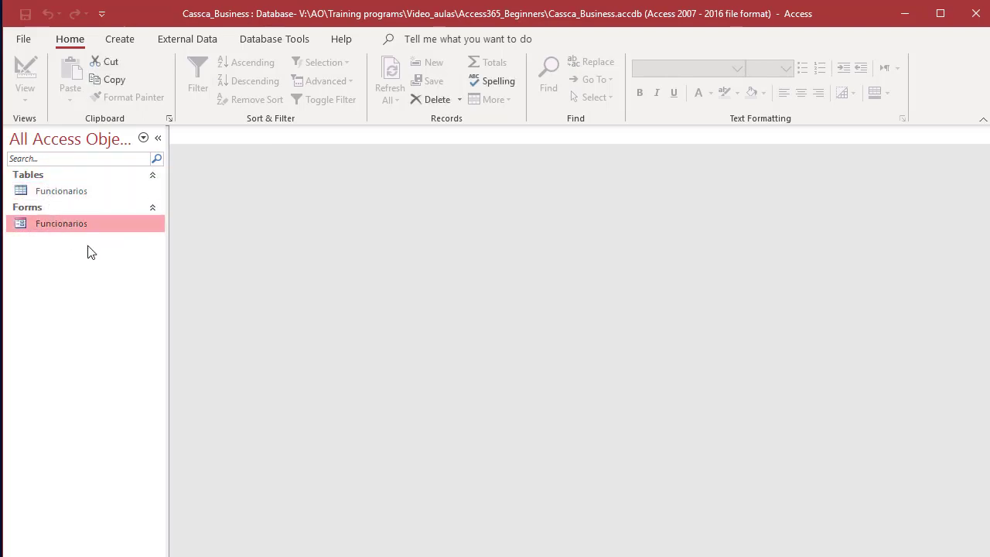
click(47, 193)
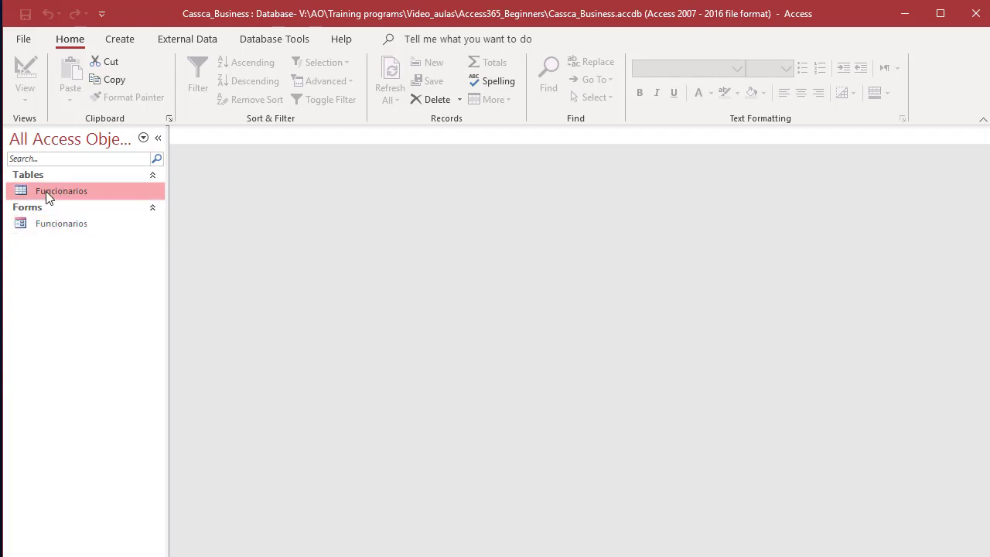
click(120, 38)
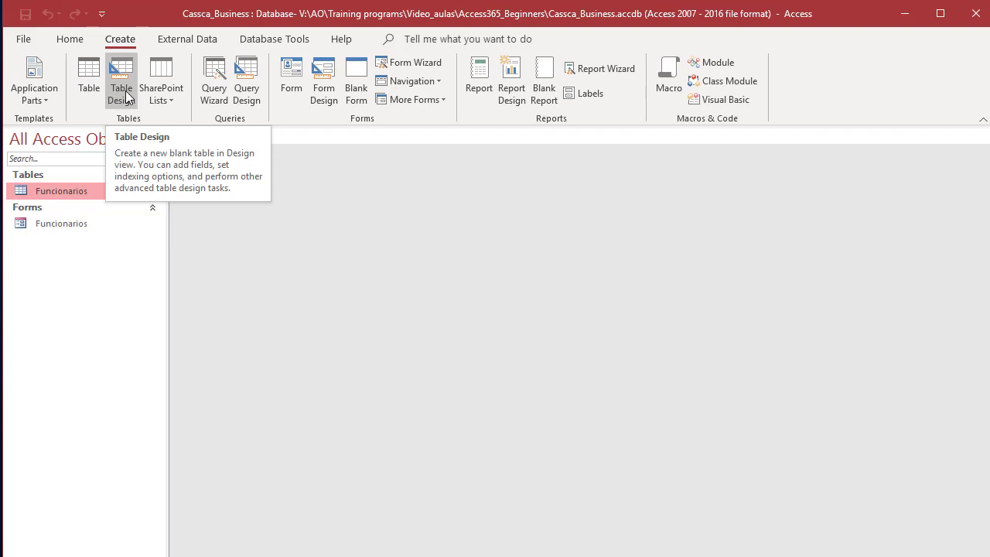
Step: Start a Design-view table with GastoID as AutoNumber and Data as Date/Time
click(123, 93)
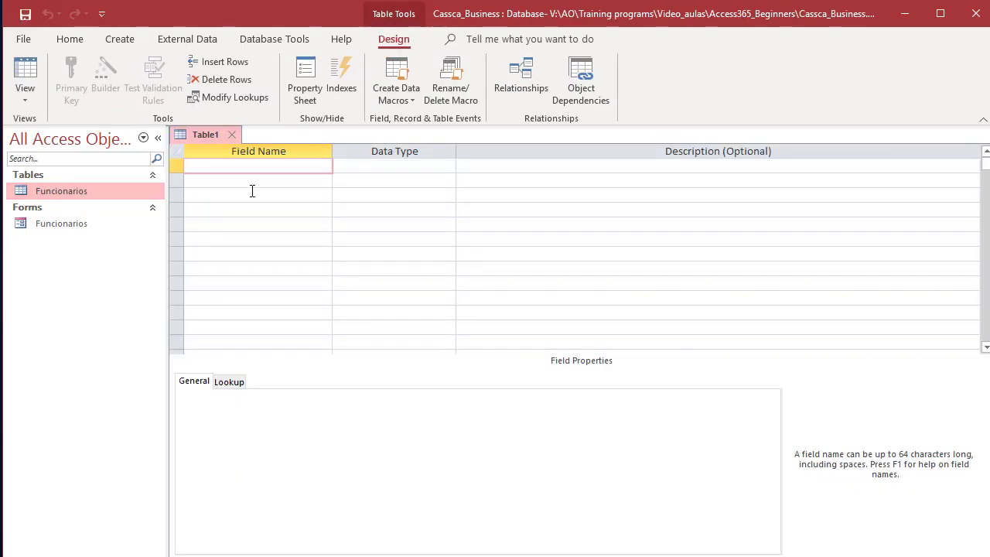
text(GastoID)
key(Tab)
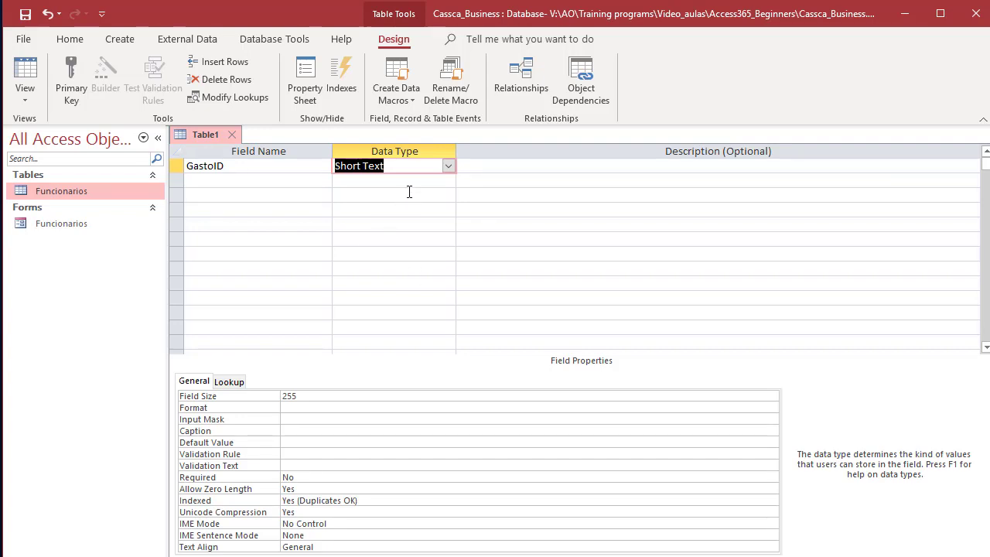
click(448, 165)
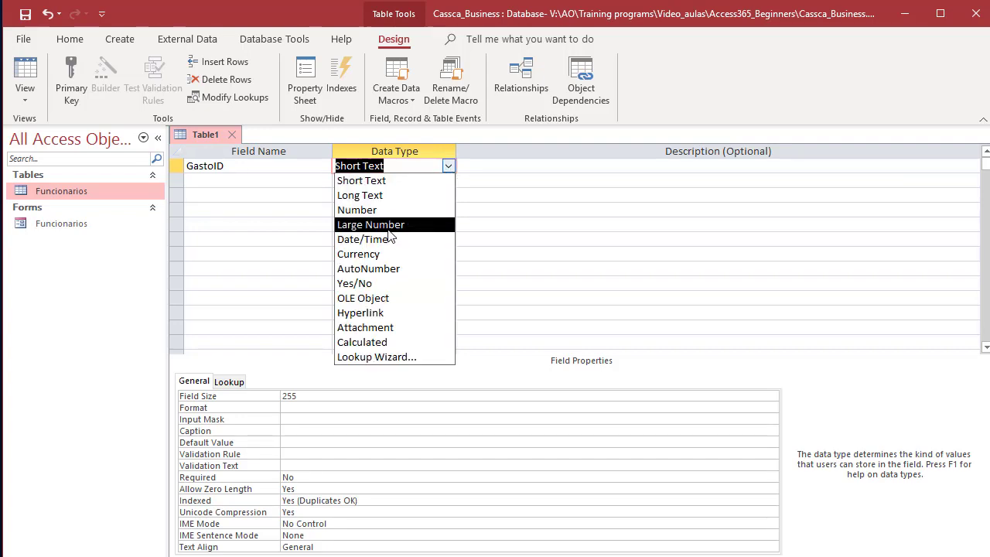
click(379, 269)
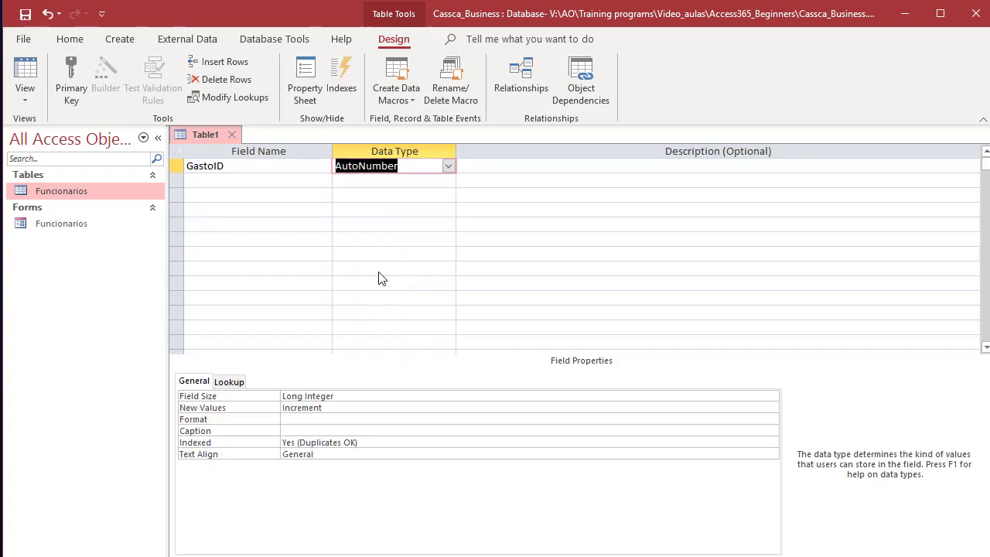
click(252, 184)
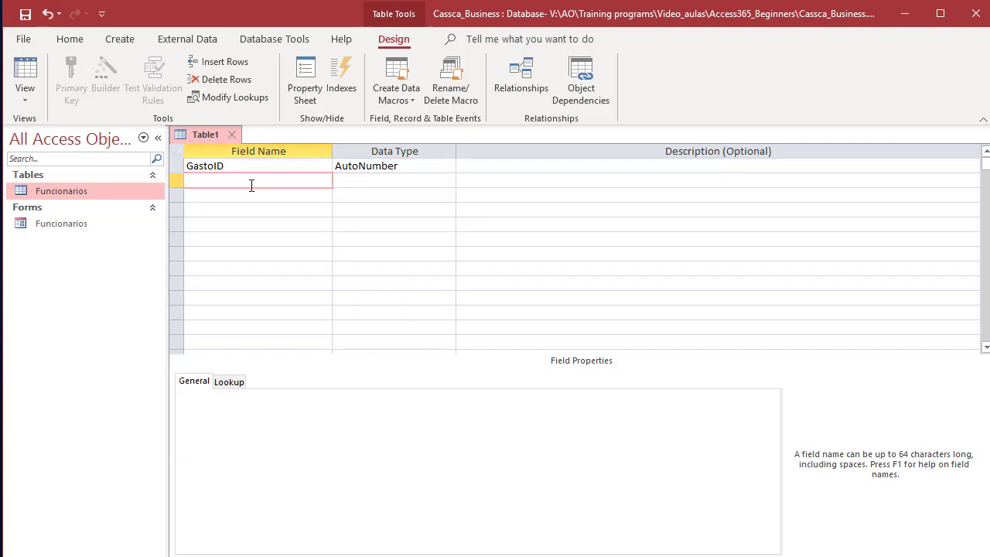
text(D)
key(BackSpace)
text(Data)
key(Tab)
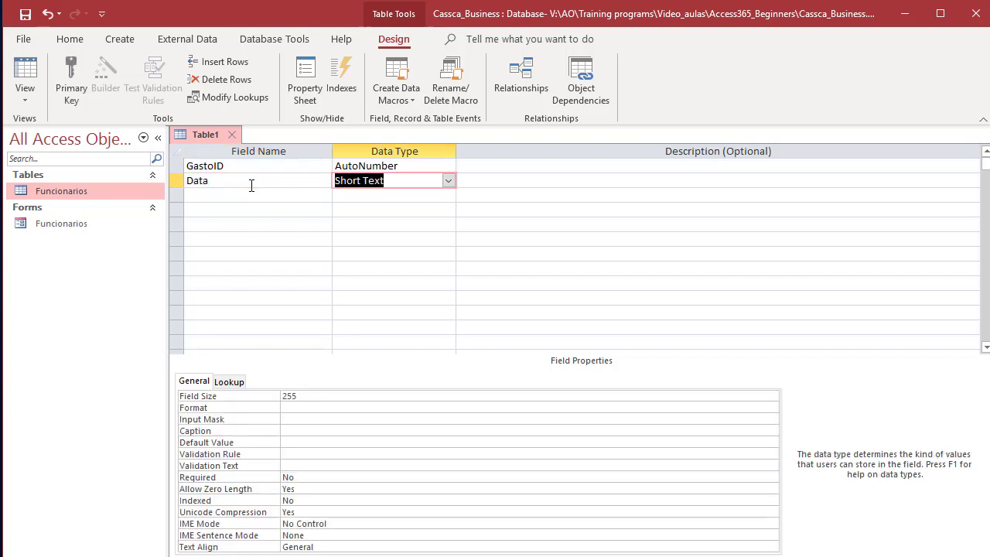
click(448, 182)
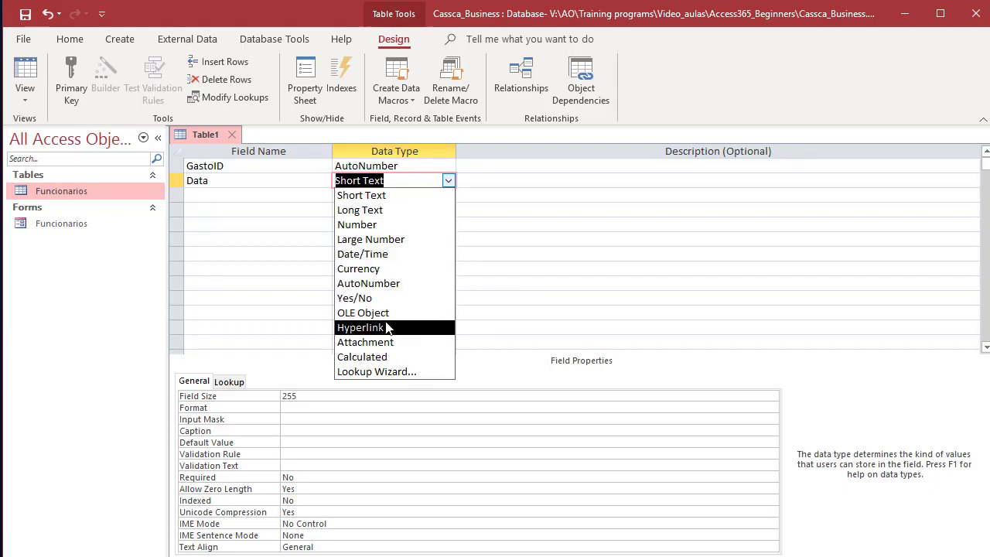
click(360, 256)
Step: Add Descricao and Categoria as Short Text fields
click(297, 194)
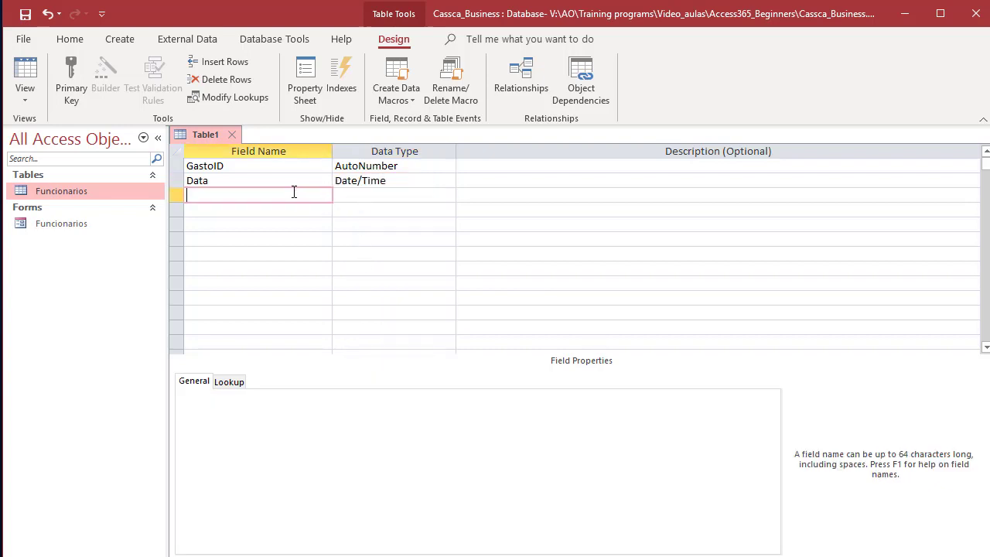
text(Descricao)
key(Tab)
key(Tab)
key(Tab)
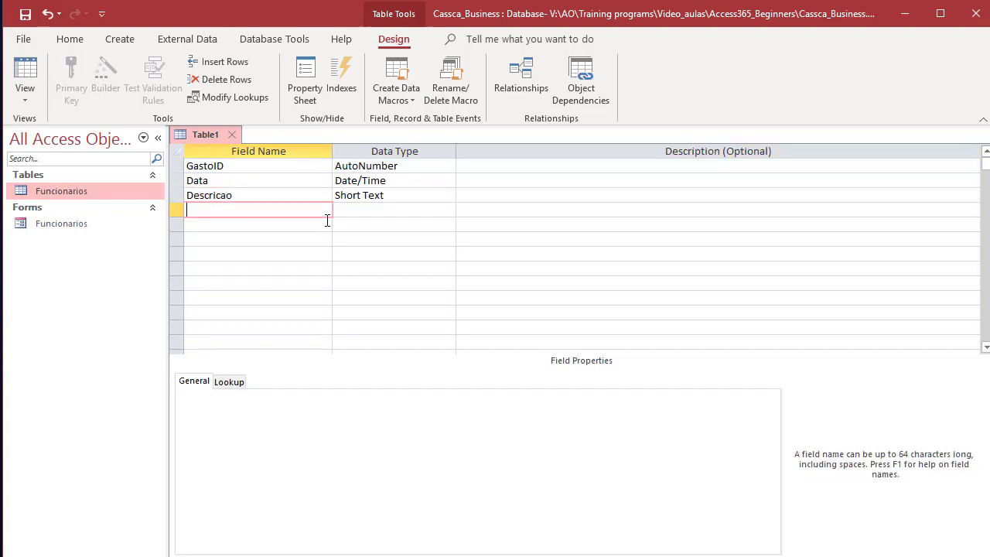
text(Catergoria)
key(Tab)
key(Tab)
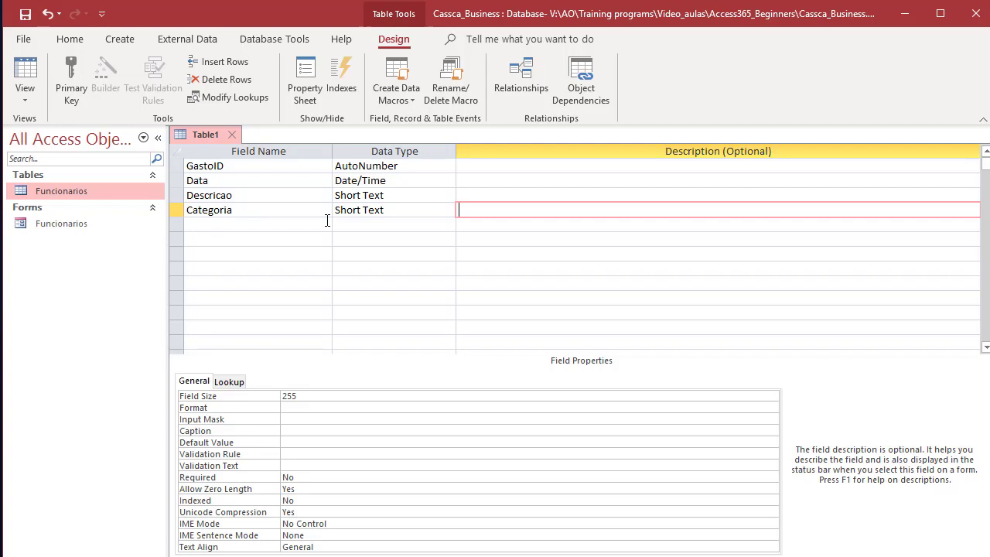
Step: Add a Valor field of Number type and select the GastoID row
click(309, 224)
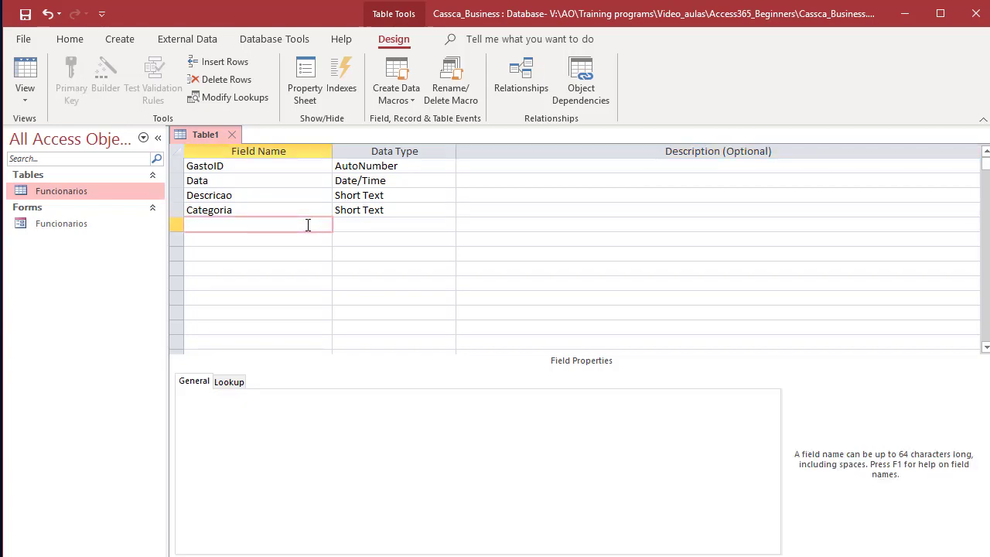
text(Valor)
key(Tab)
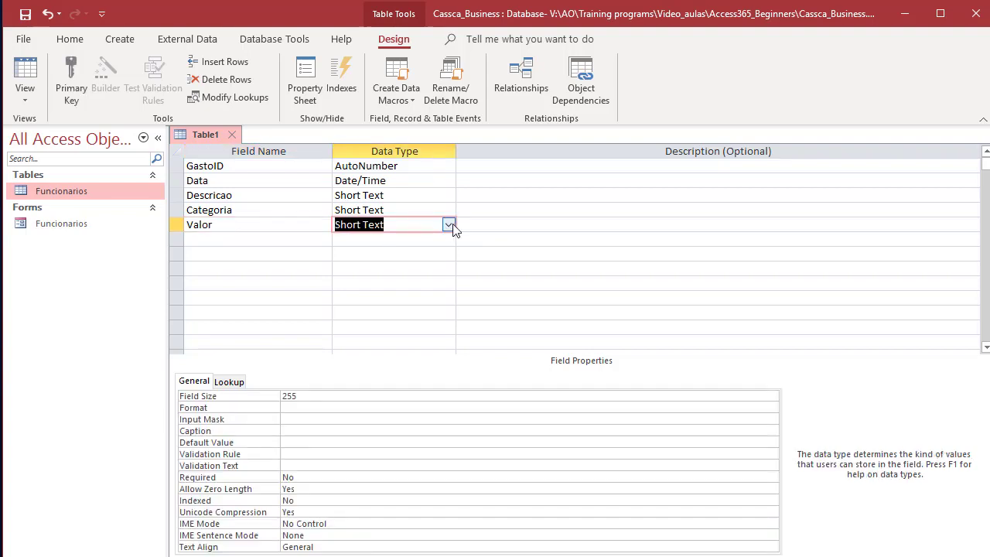
click(448, 226)
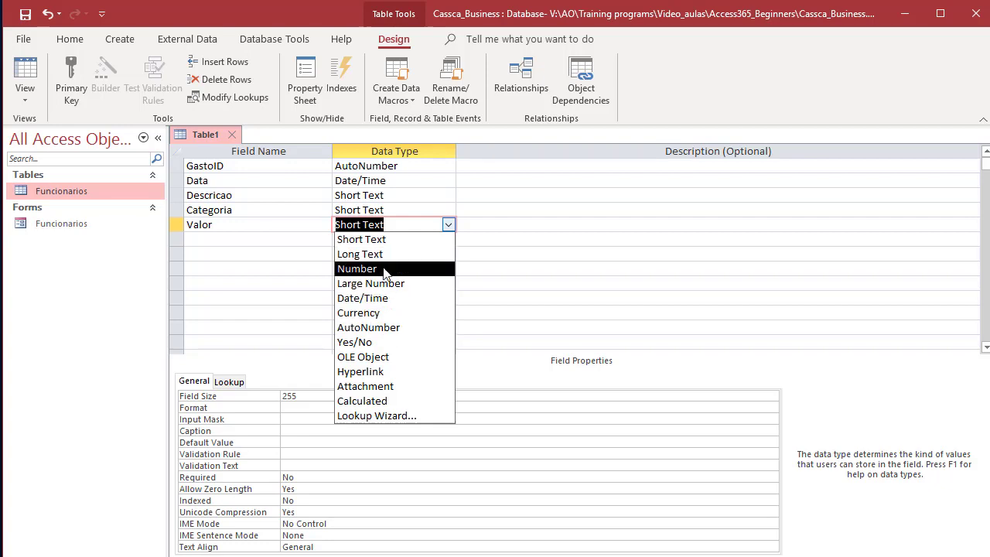
click(372, 273)
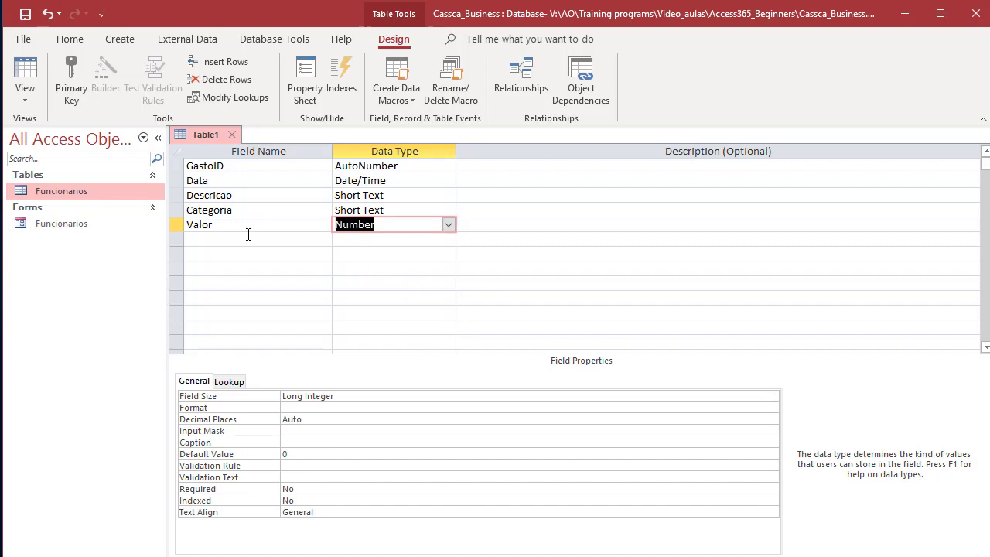
click(256, 209)
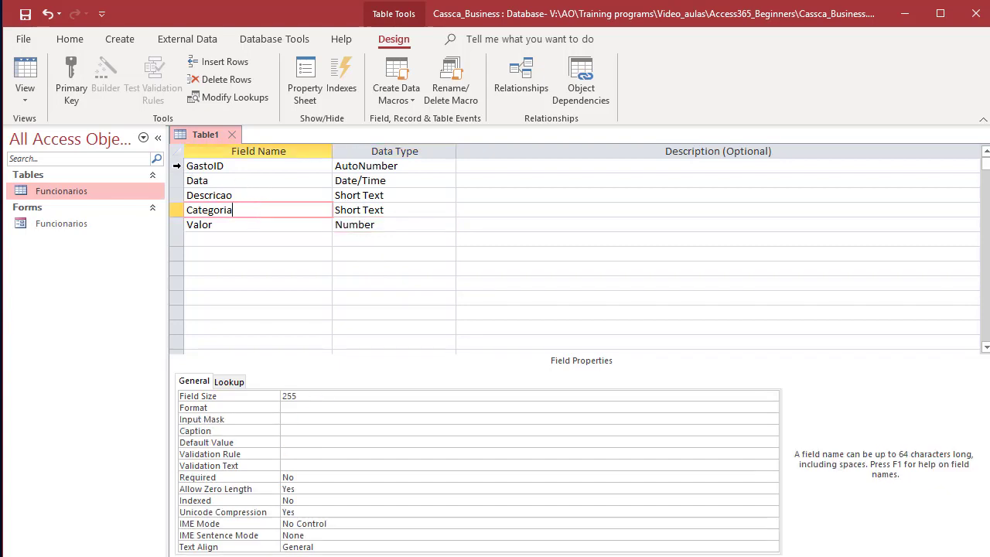
click(176, 166)
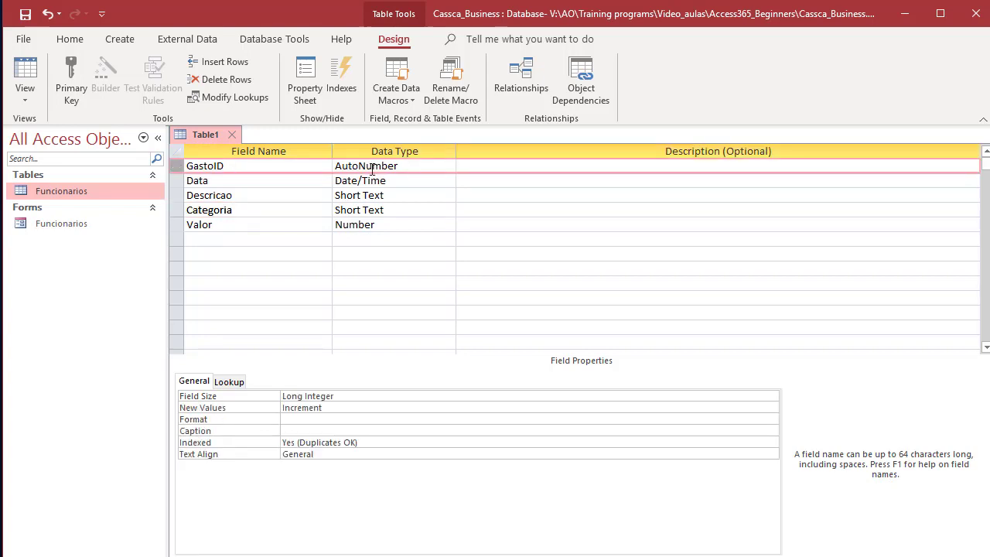
Step: Make GastoID the primary key and save the table design as Gastos
click(74, 83)
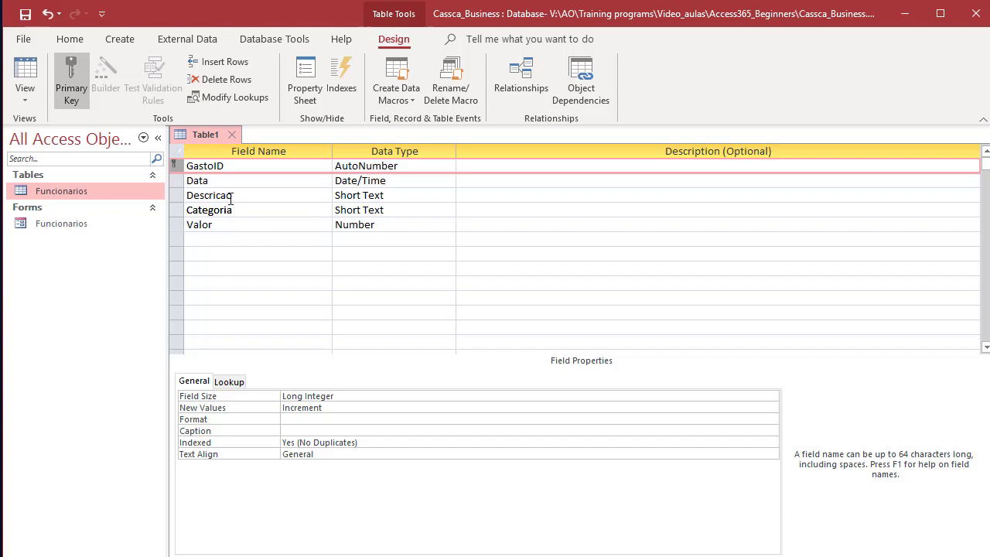
click(234, 135)
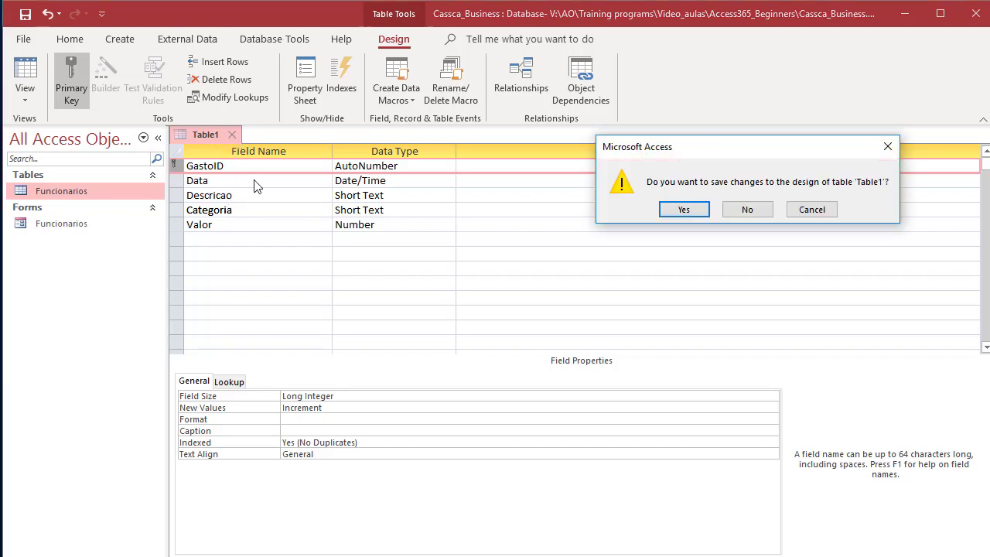
click(684, 210)
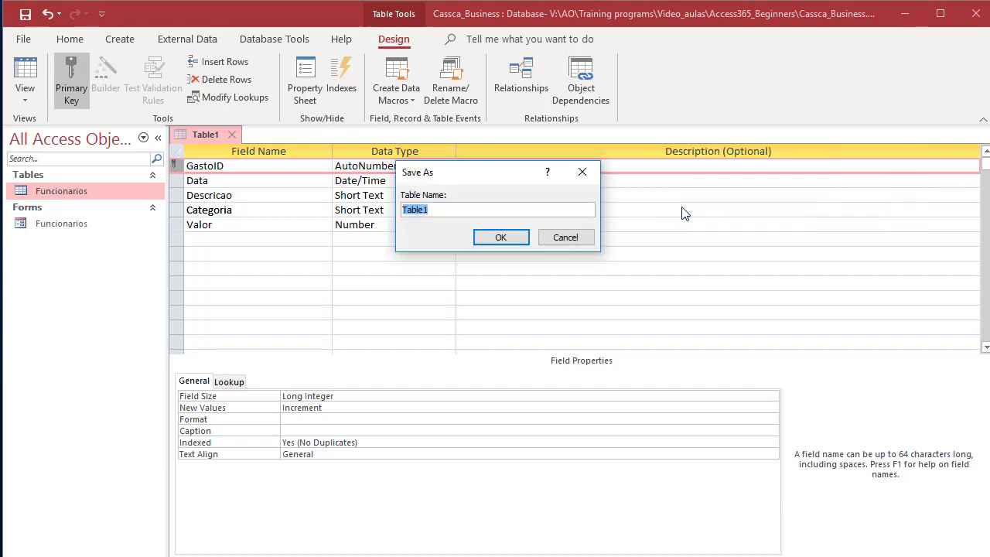
click(440, 208)
double_click(440, 208)
text(Gastos)
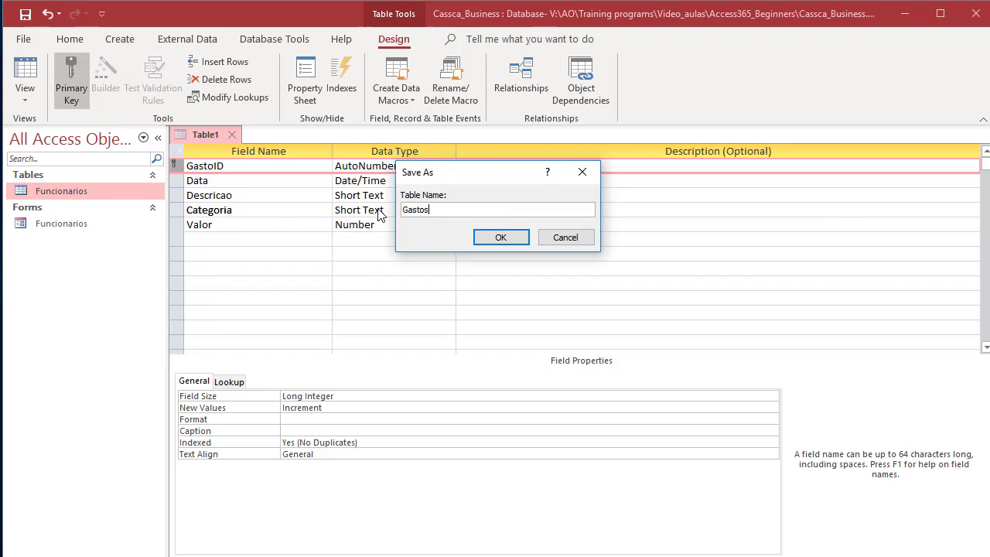
click(504, 241)
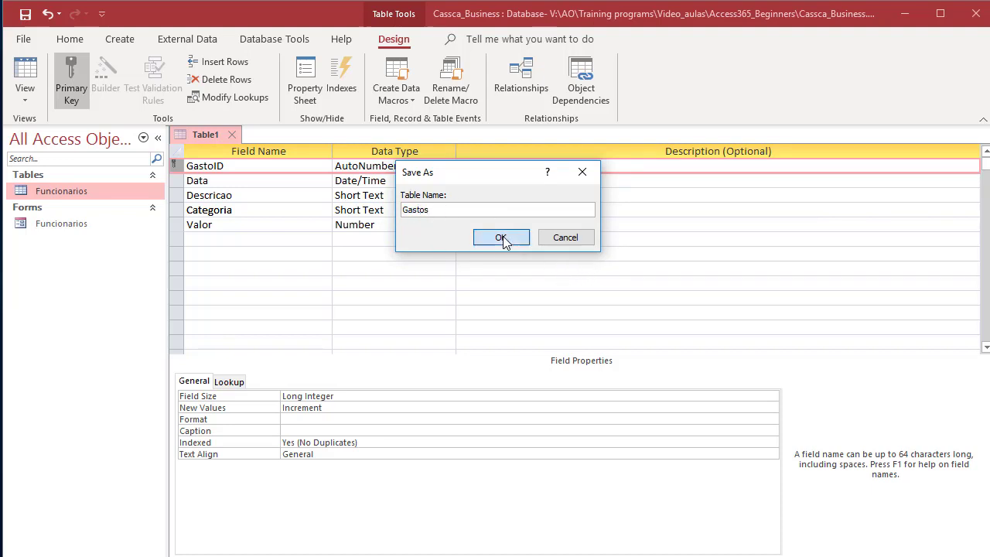
click(45, 210)
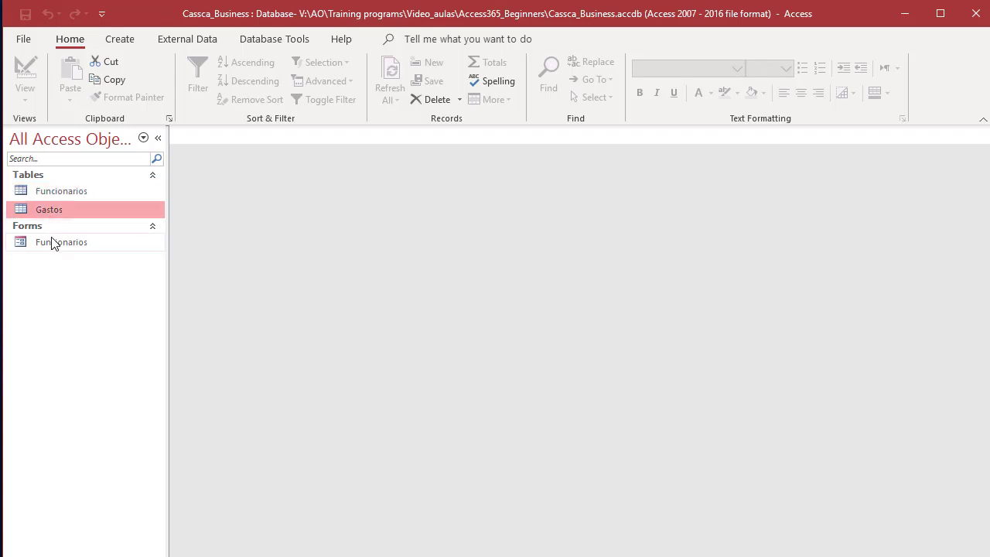
Step: Open the Gastos table datasheet and close it again
click(55, 242)
click(57, 192)
click(55, 215)
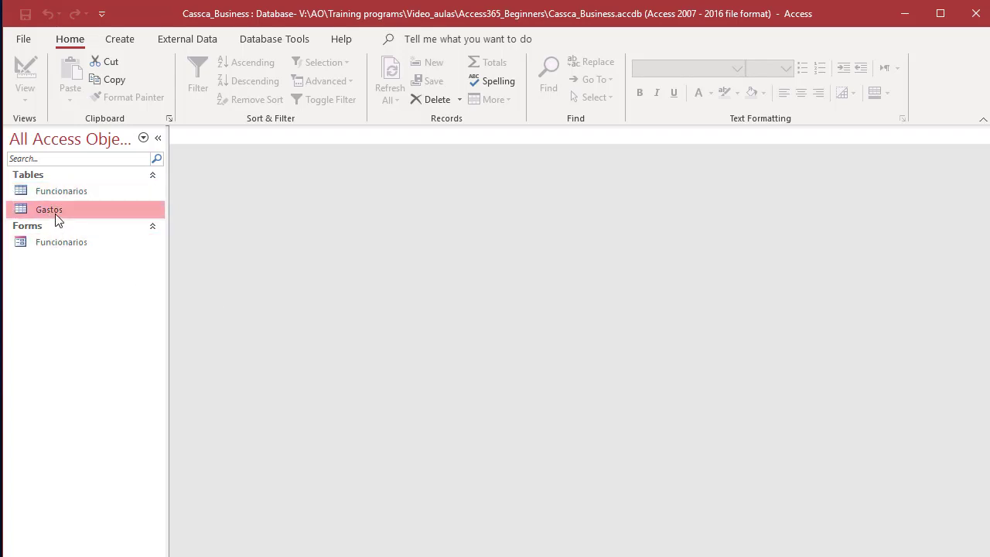
double_click(55, 209)
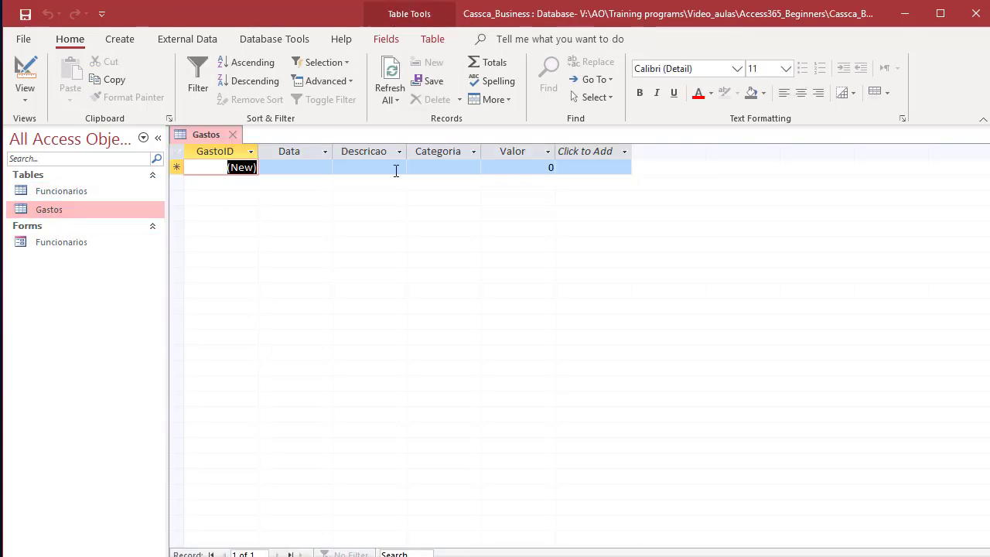
click(232, 135)
Step: Reopen Gastos and check its empty Data, Descricao, Categoria and Valor cells, then close it
right_click(51, 212)
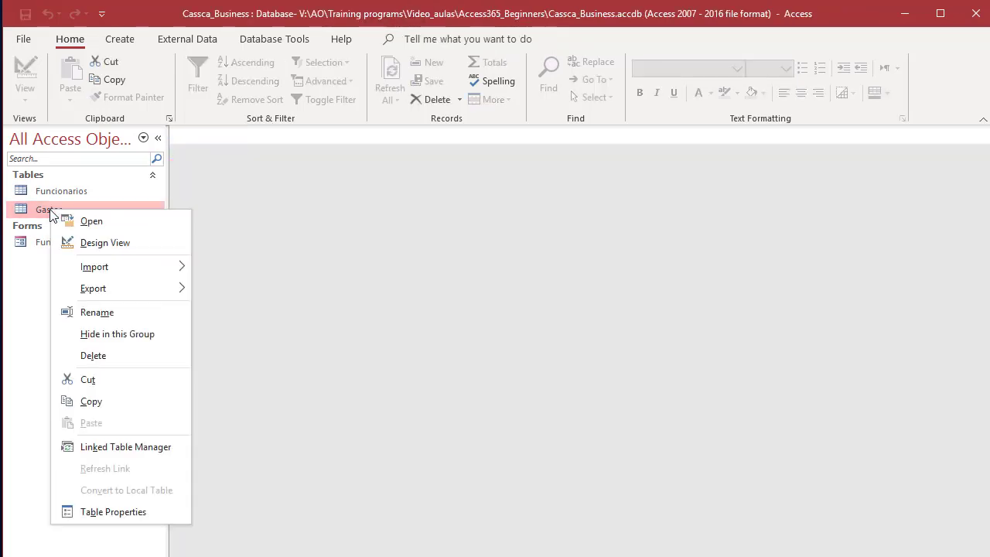
click(106, 221)
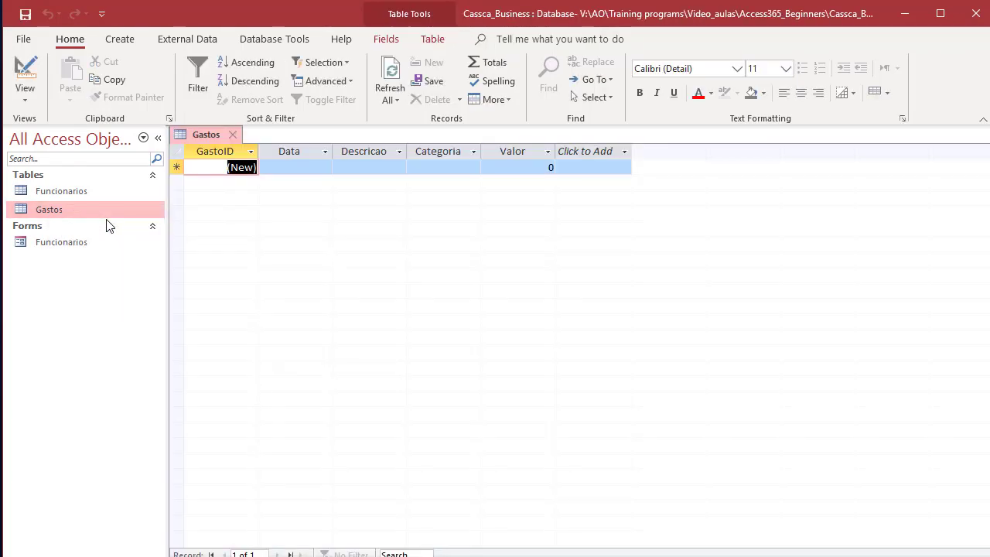
click(456, 169)
click(510, 169)
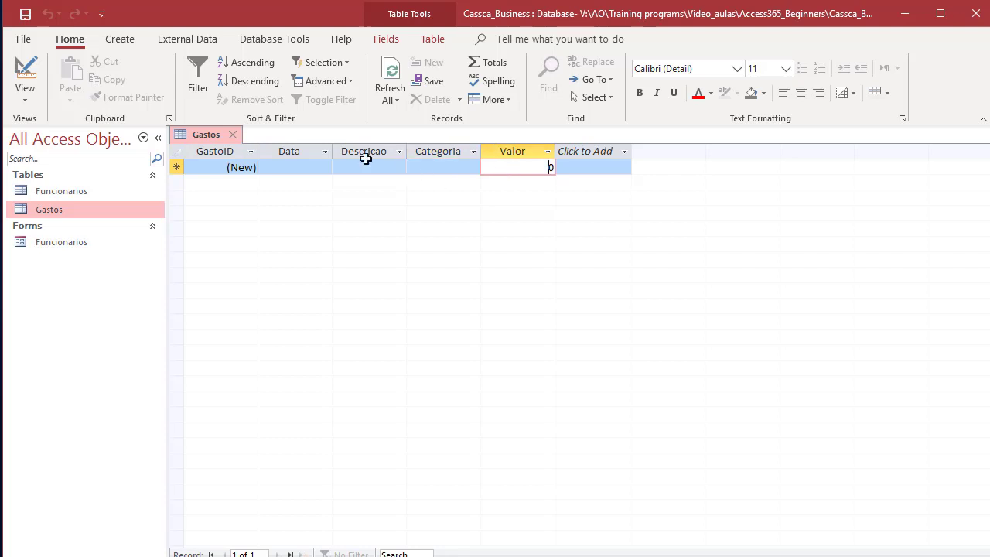
click(367, 164)
click(314, 164)
click(346, 167)
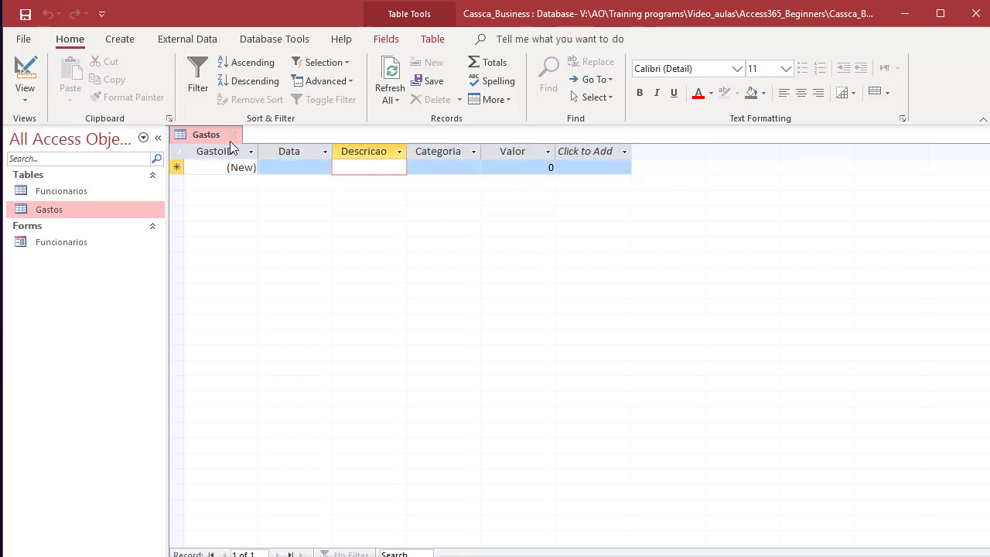
click(232, 135)
Step: Select the Gastos table in the Navigation Pane and show the Create commands
click(72, 239)
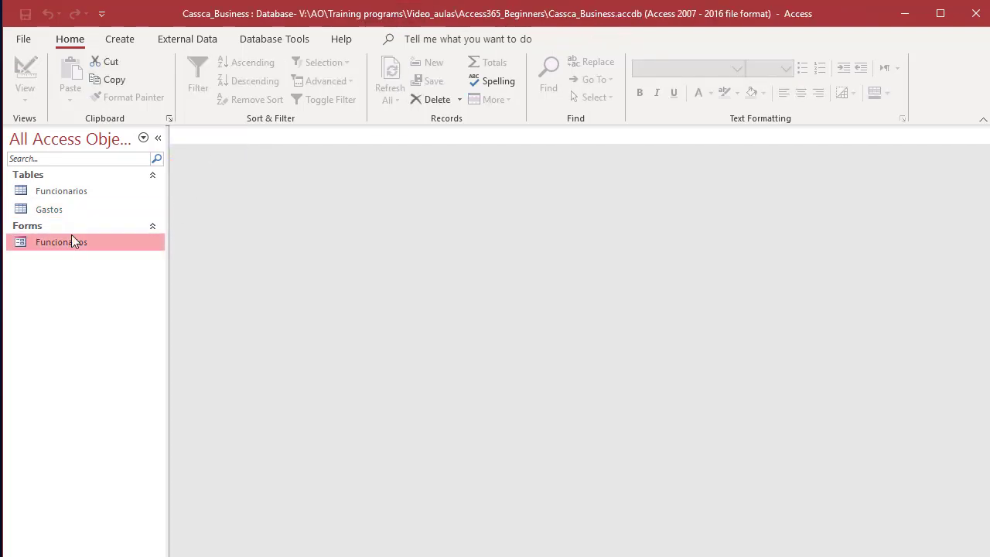
click(75, 217)
click(69, 243)
click(72, 210)
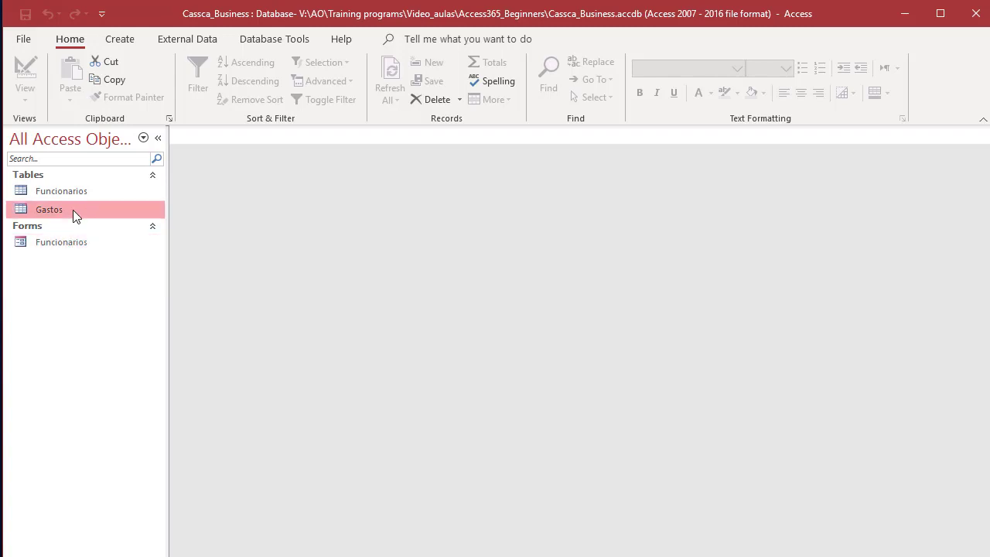
click(95, 193)
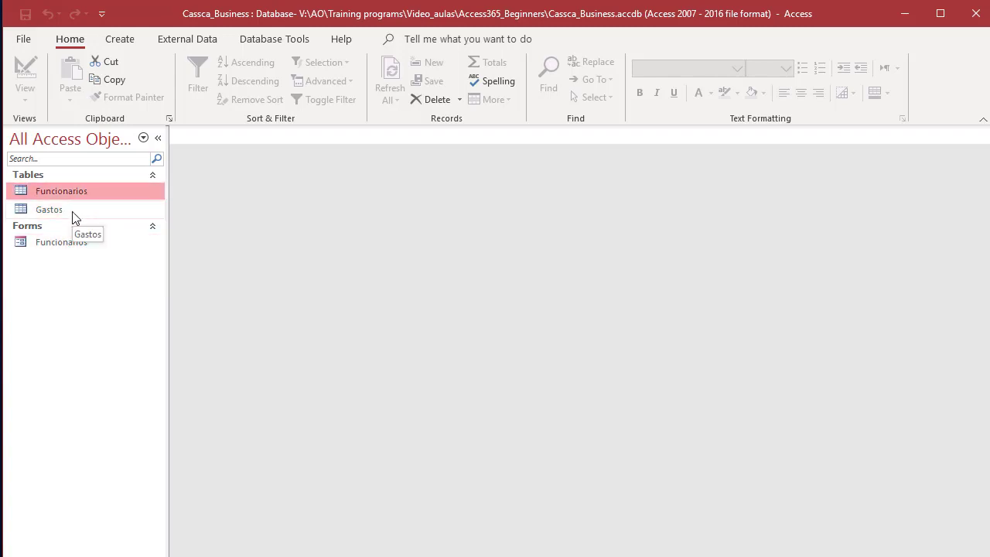
click(74, 215)
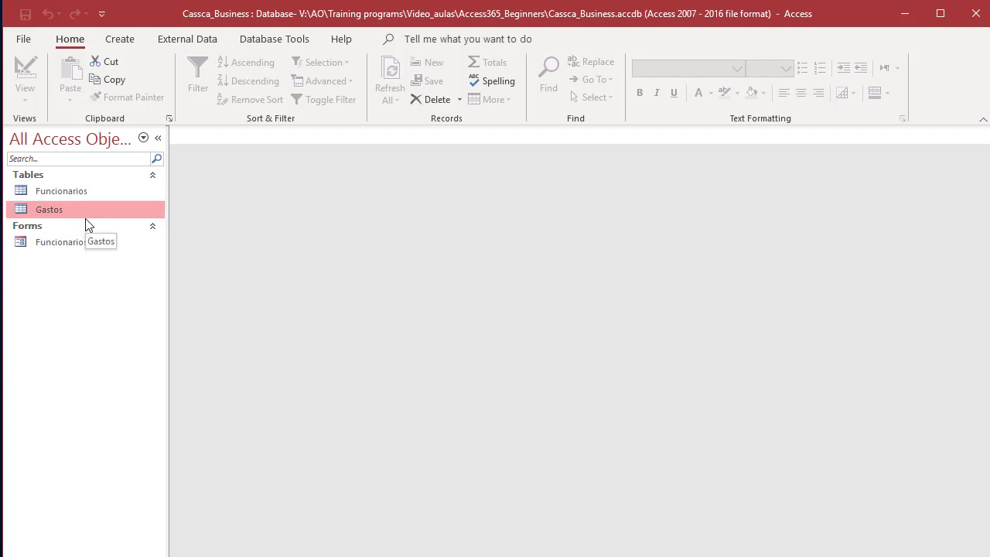
click(125, 44)
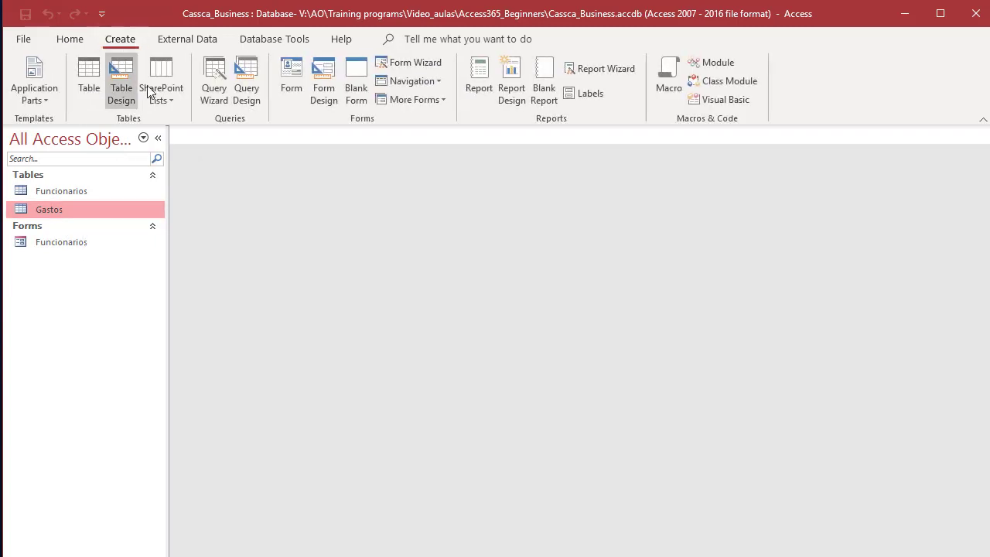
Step: Generate a form from the Gastos table with Create > Form
click(68, 190)
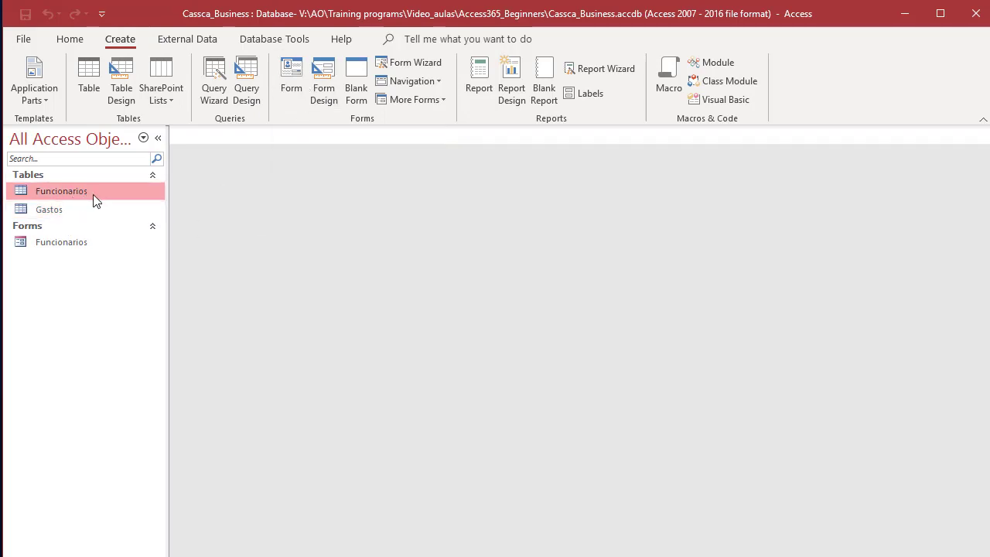
click(51, 212)
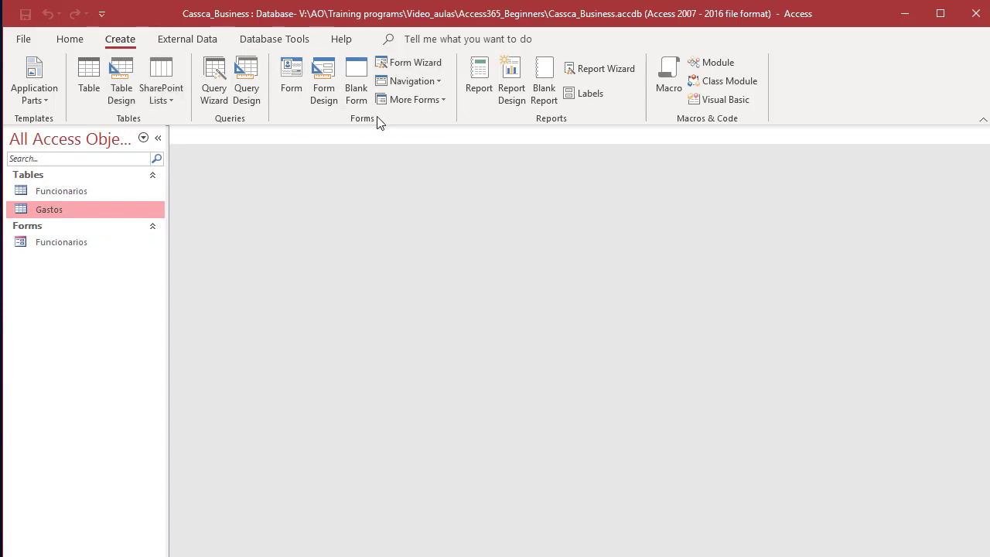
click(291, 78)
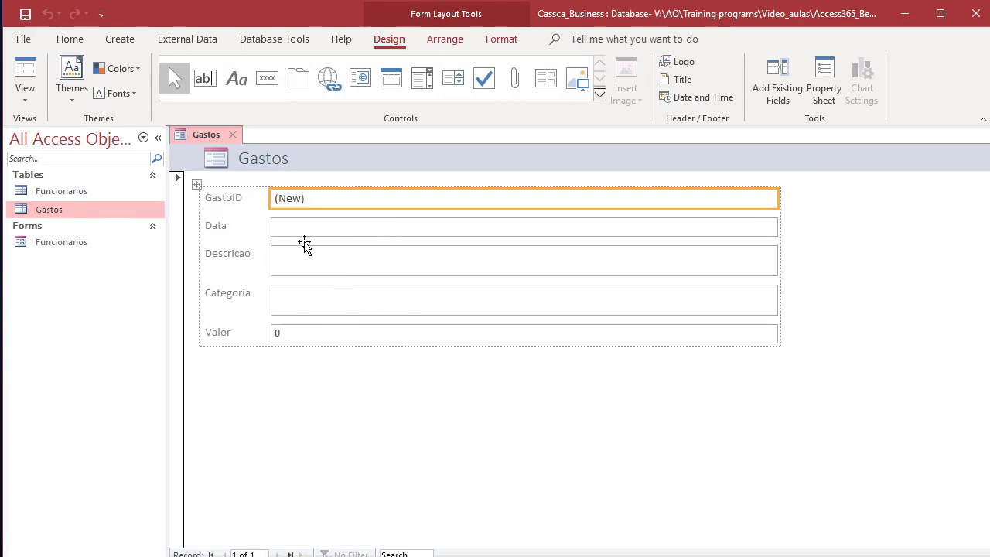
Step: Save the new form under the name Gastos and close it
click(301, 228)
click(297, 254)
click(308, 302)
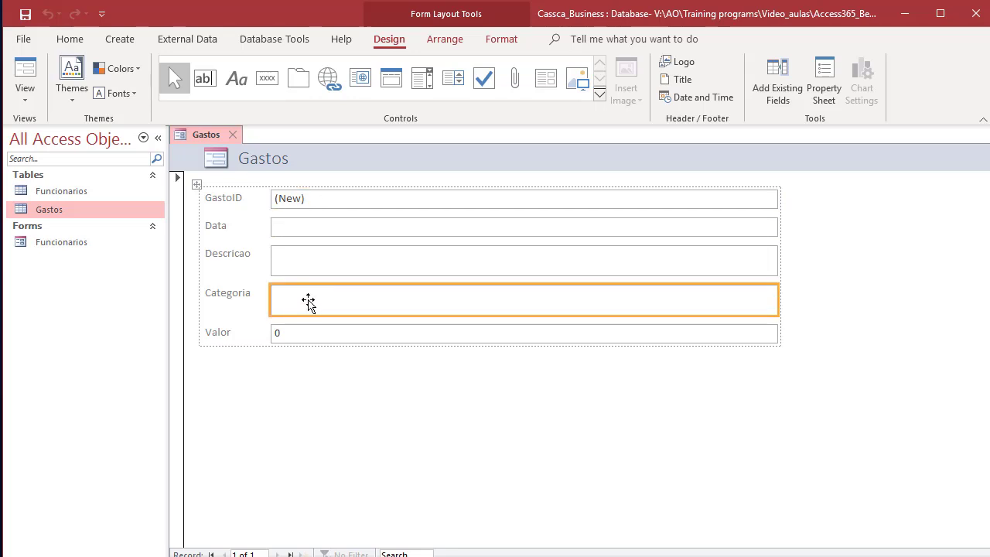
click(233, 135)
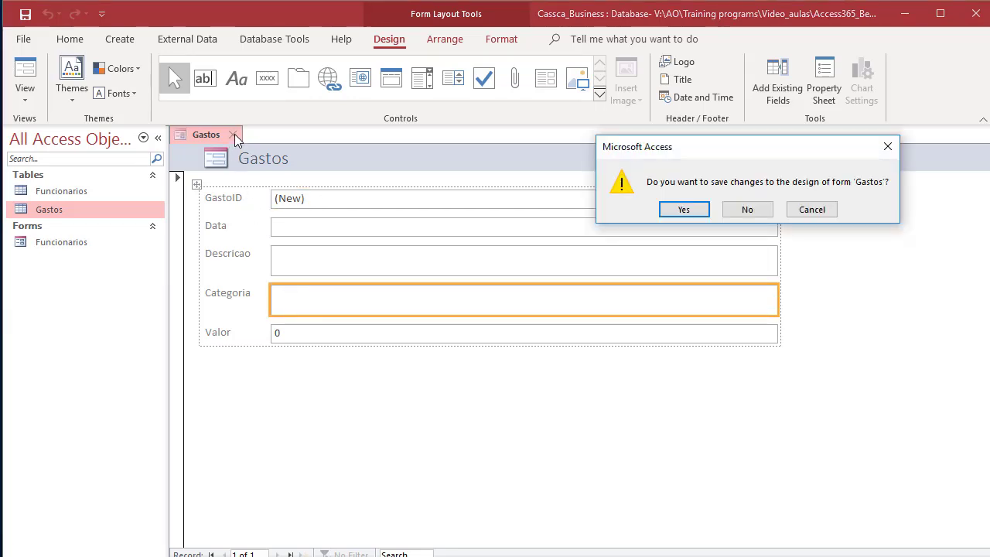
click(678, 211)
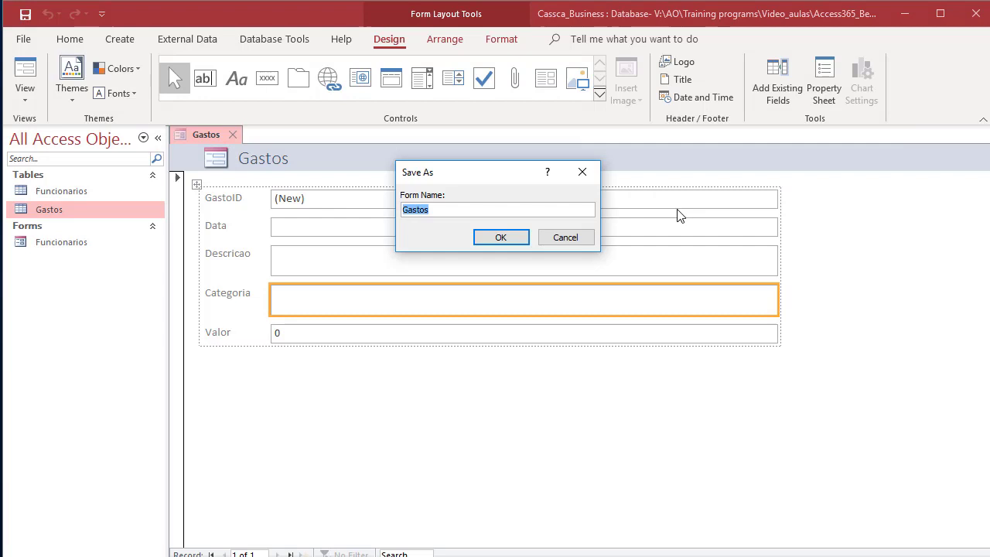
click(499, 240)
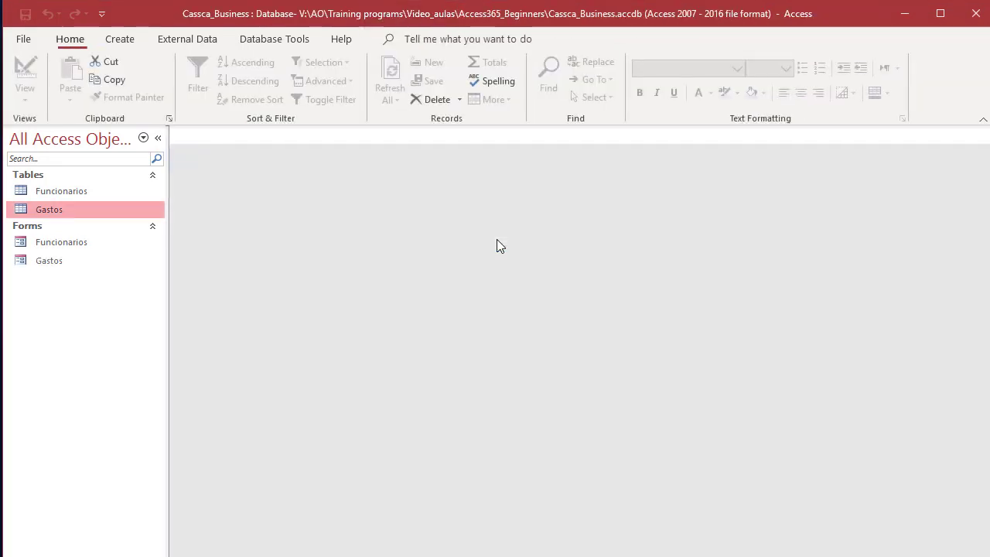
click(70, 267)
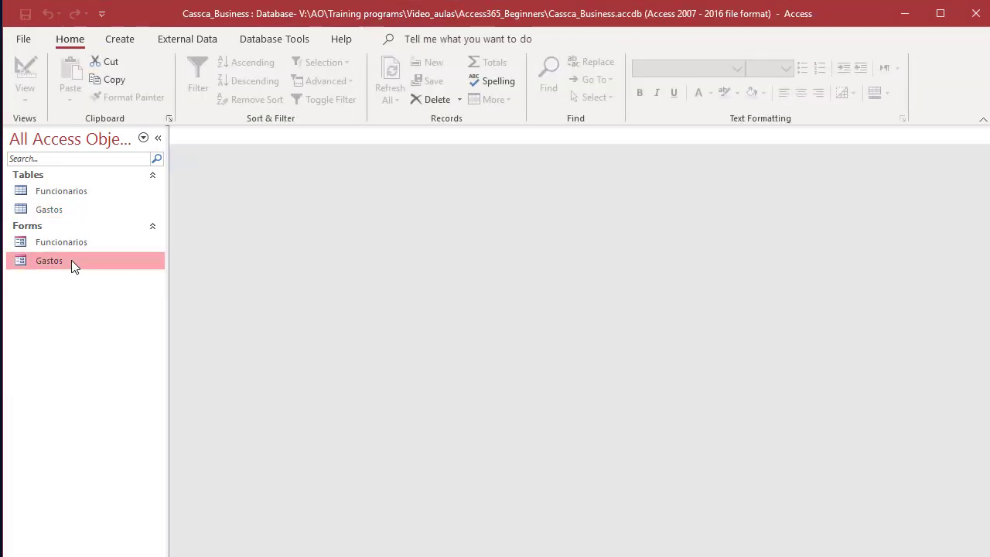
double_click(72, 263)
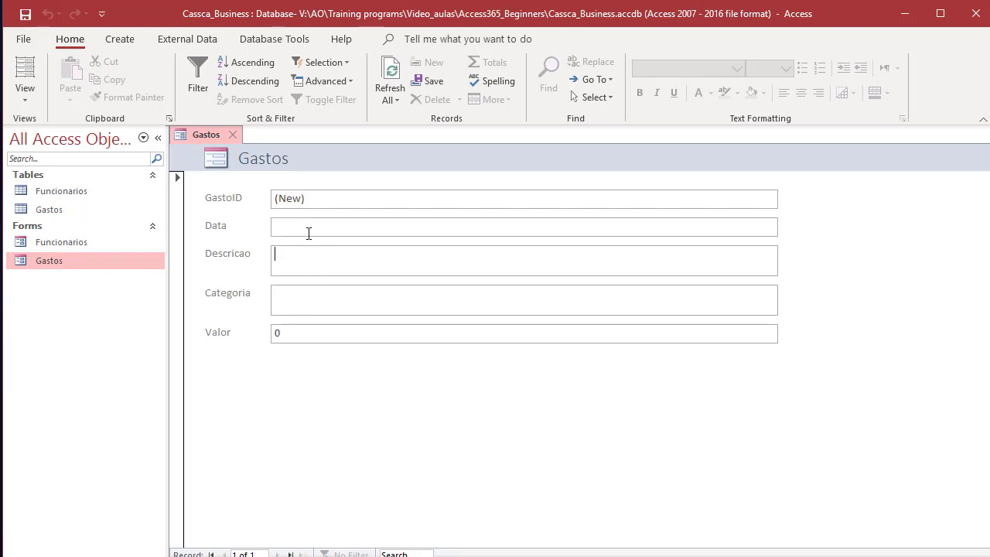
click(237, 137)
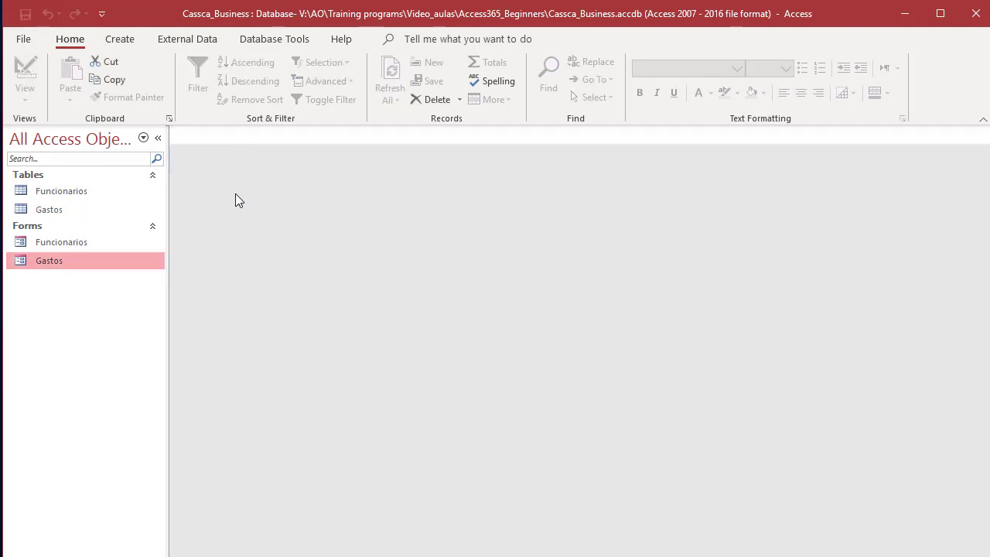
click(53, 209)
click(52, 190)
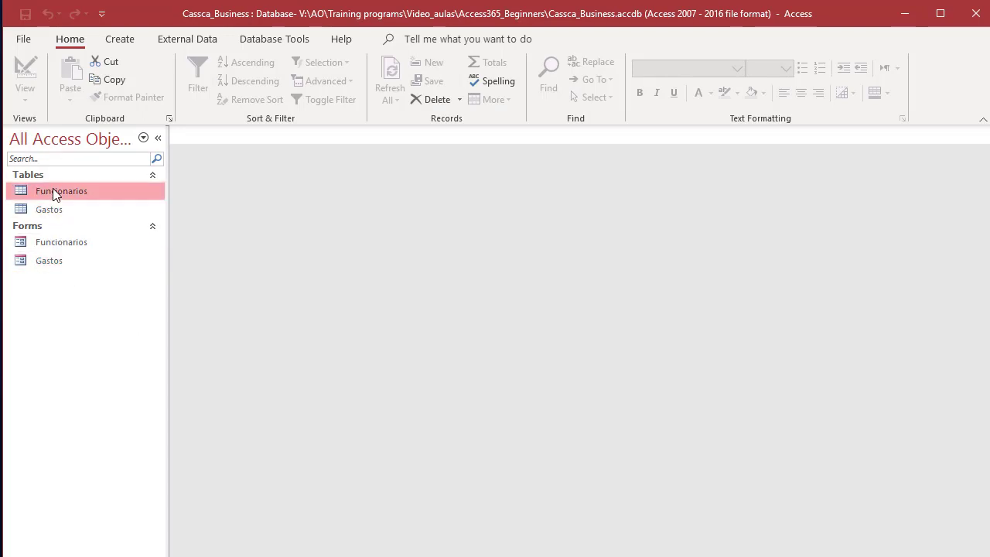
click(55, 244)
click(55, 259)
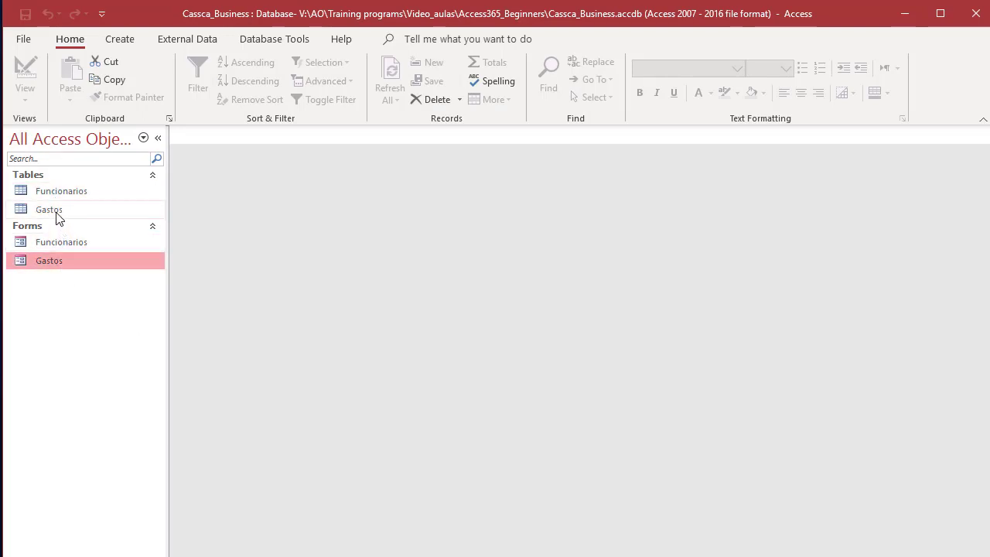
click(56, 210)
click(55, 191)
click(48, 211)
click(59, 244)
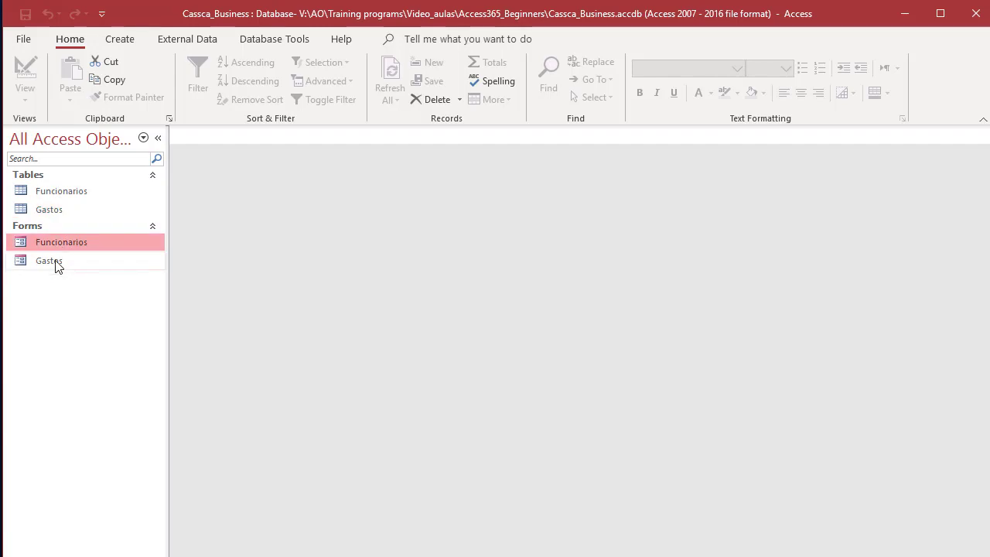
click(55, 262)
click(56, 210)
click(61, 192)
click(54, 209)
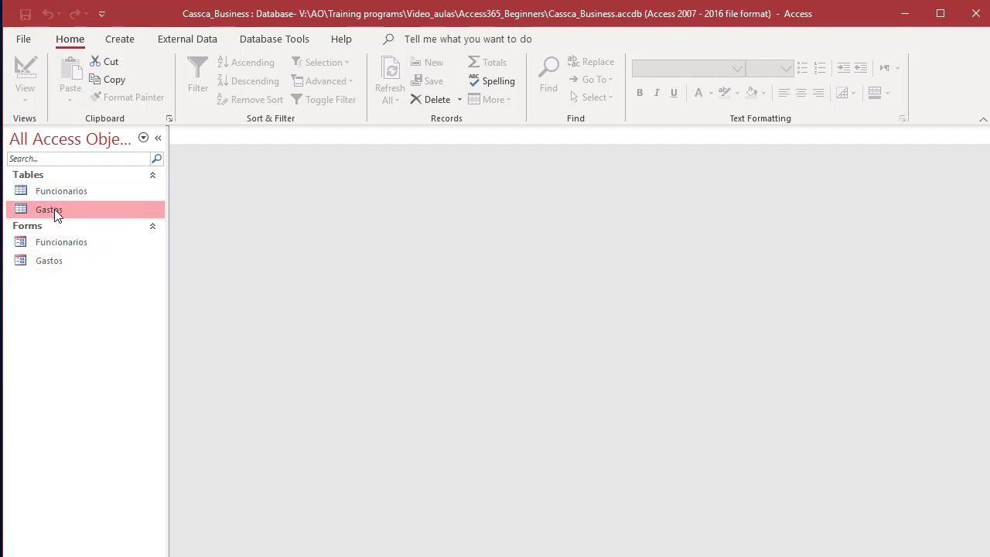
click(56, 240)
click(53, 262)
click(48, 210)
click(52, 191)
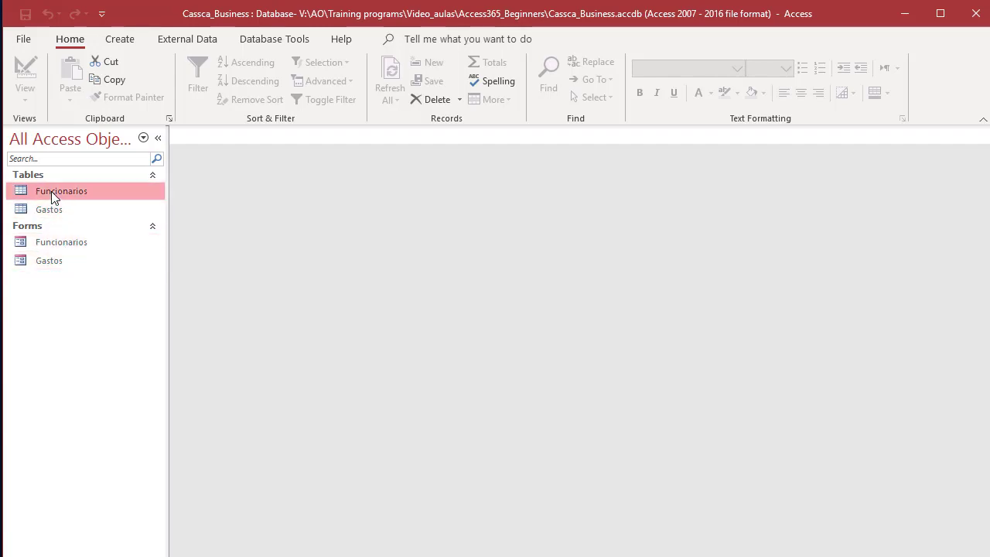